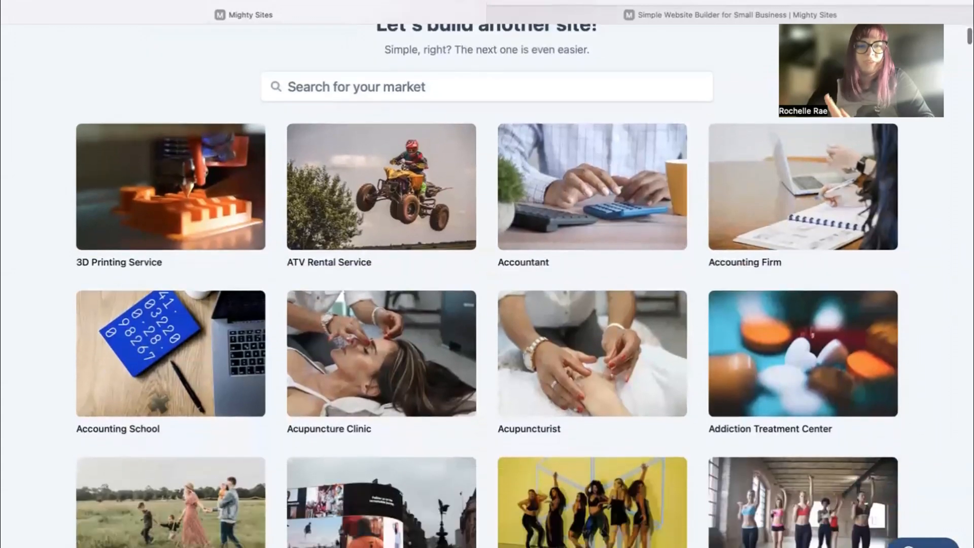
Search the market gallery for 'lawn mo' and choose the Lawn Mowing Service market.
scroll(487, 304, "down", 3)
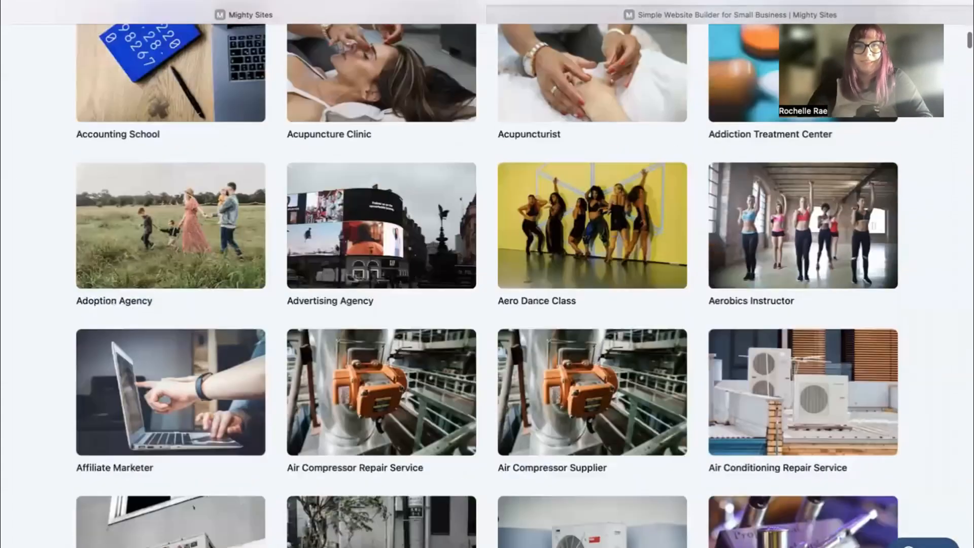
scroll(487, 304, "down", 3)
scroll(487, 305, "down", 3)
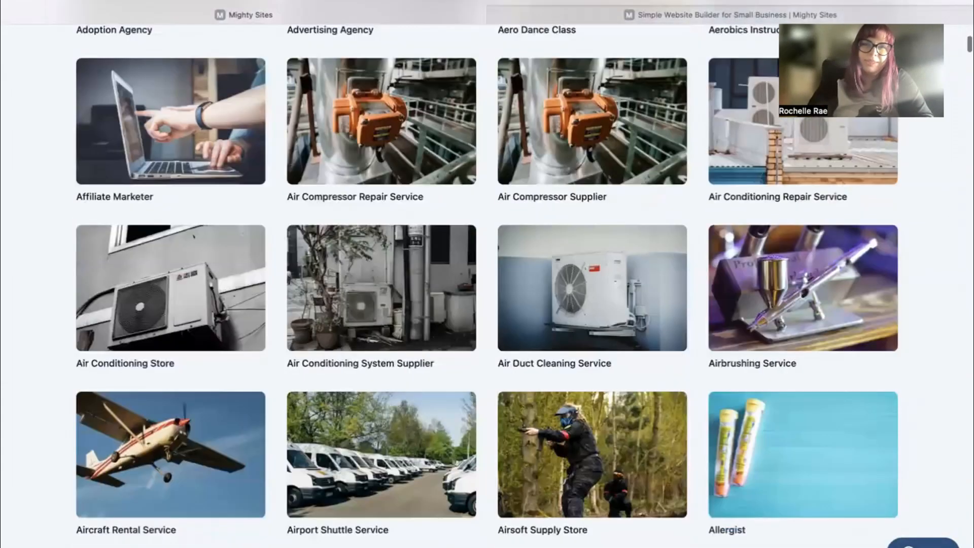
scroll(143, 173, "up", 15)
left_click(348, 223)
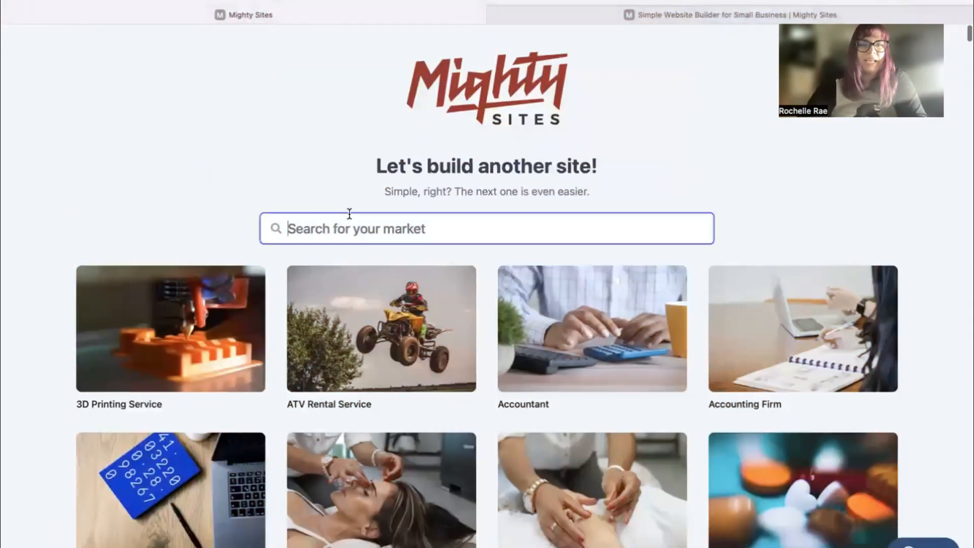
type("lawn mow")
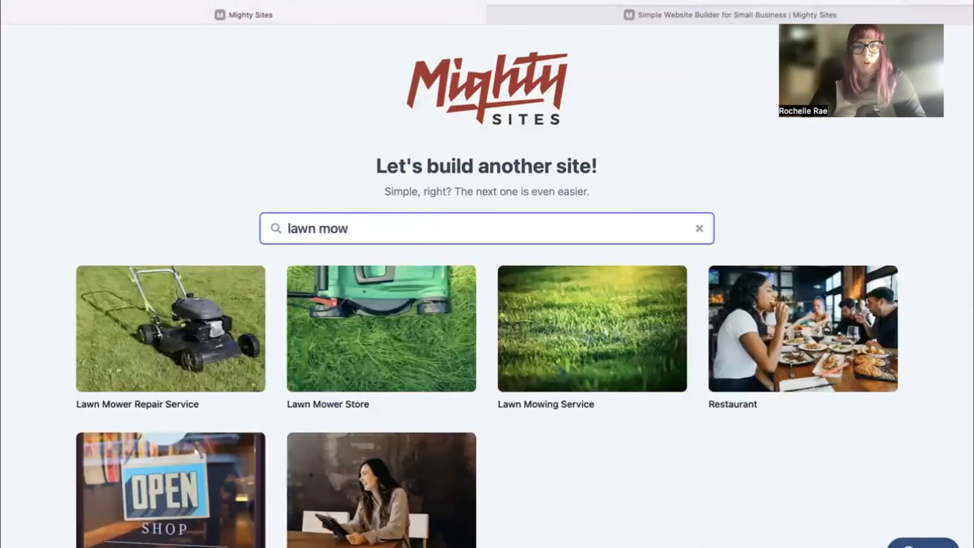
left_click(622, 322)
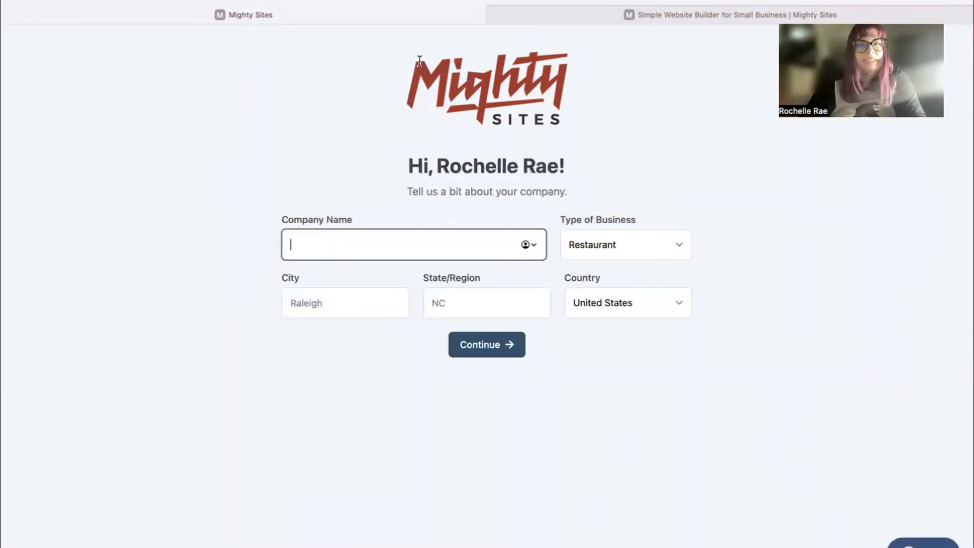
Enter Masterful Mowing in Denver, Colorado as a Service business and generate the site.
type("Masterful Mowing")
left_click(333, 311)
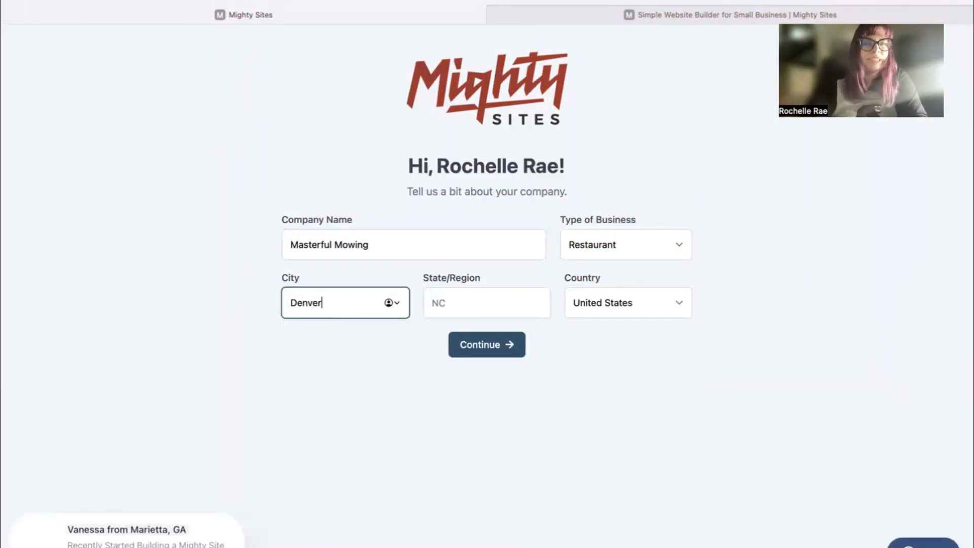
left_click(448, 313)
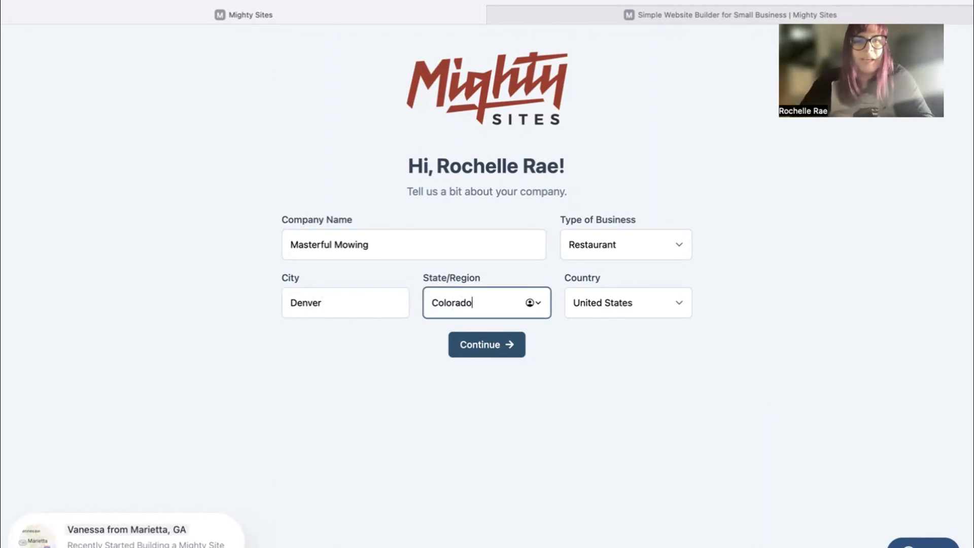
left_click(611, 241)
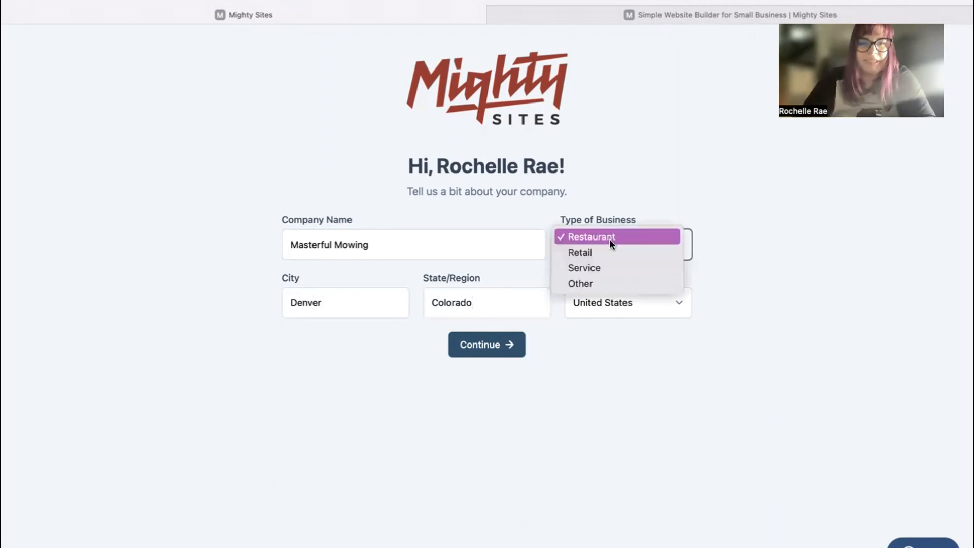
left_click(611, 266)
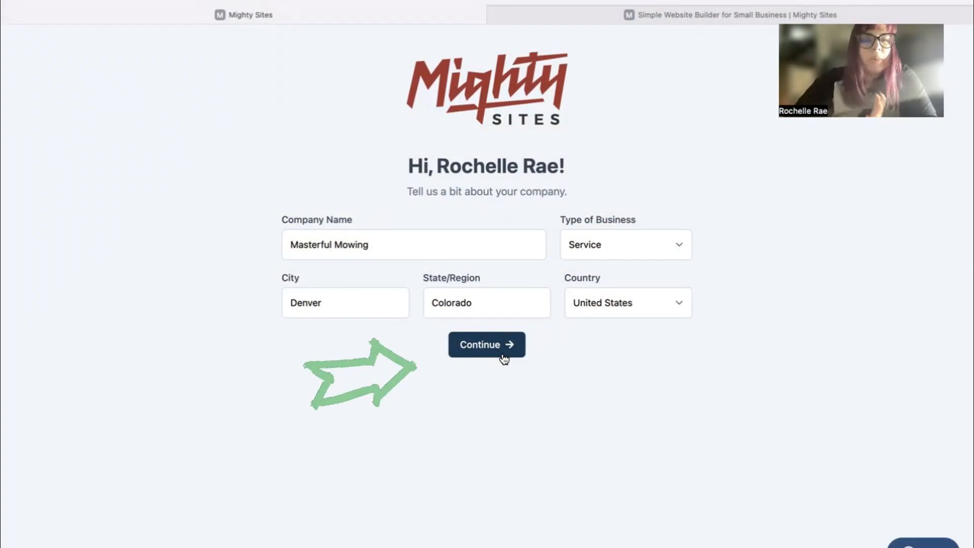
left_click(504, 358)
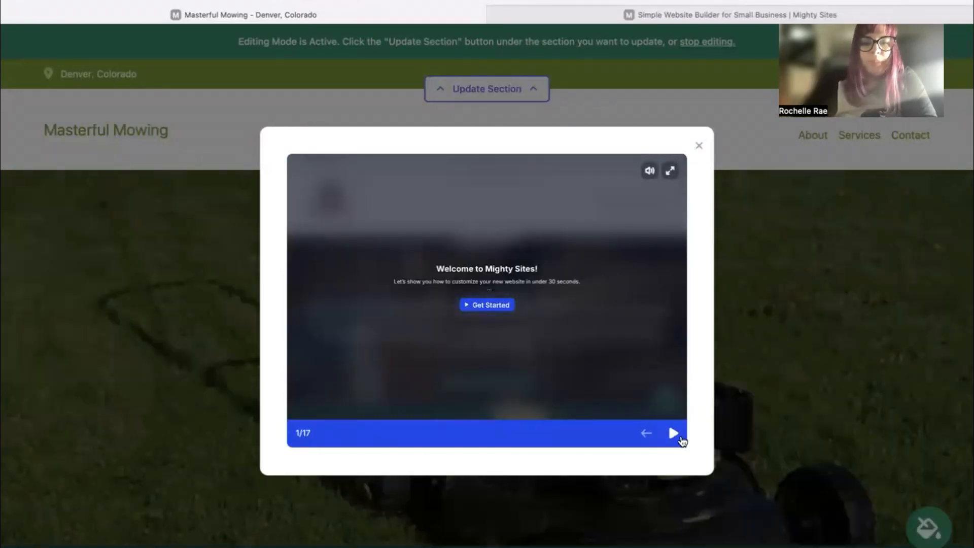
Step through the welcome tour slides, then close the tour.
left_click(675, 433)
left_click(674, 433)
left_click(675, 434)
left_click(675, 433)
left_click(675, 434)
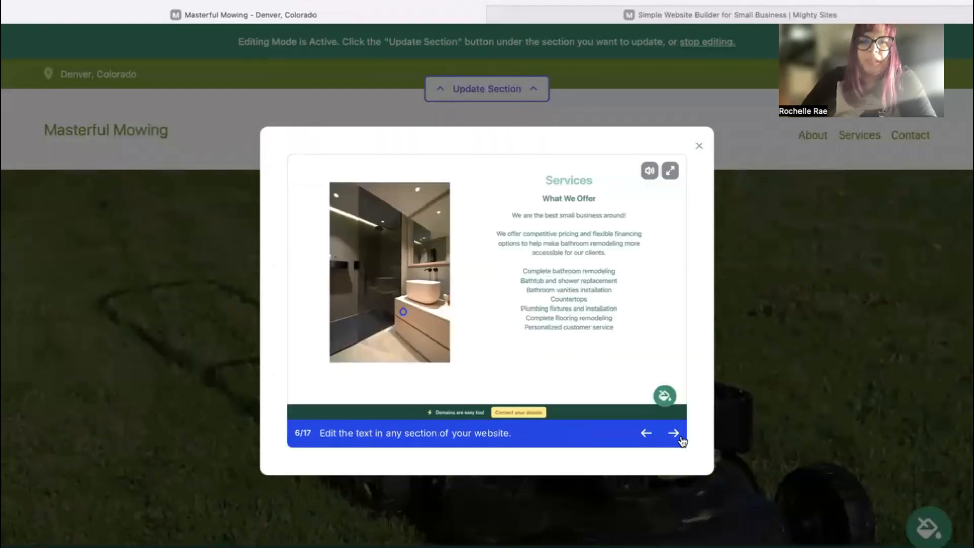
left_click(674, 433)
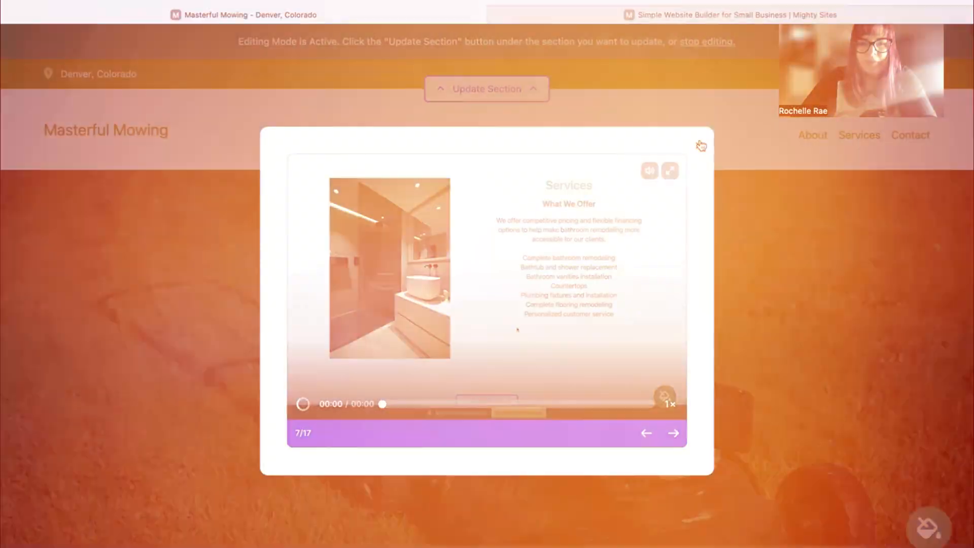
left_click(699, 146)
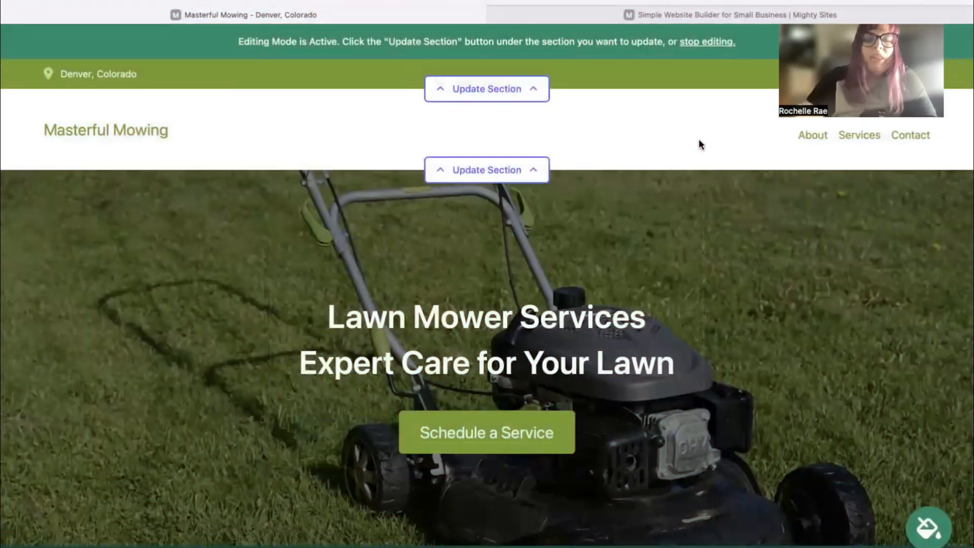
Select and deselect the hero heading and intro paragraph at the top of the homepage.
scroll(699, 145, "down", 5)
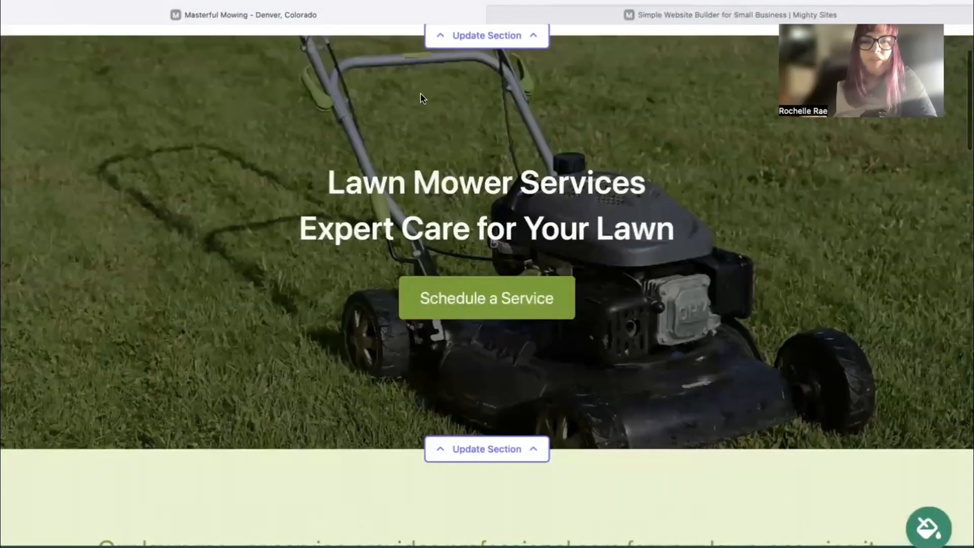
left_click_drag(312, 163, 676, 227)
left_click(298, 350)
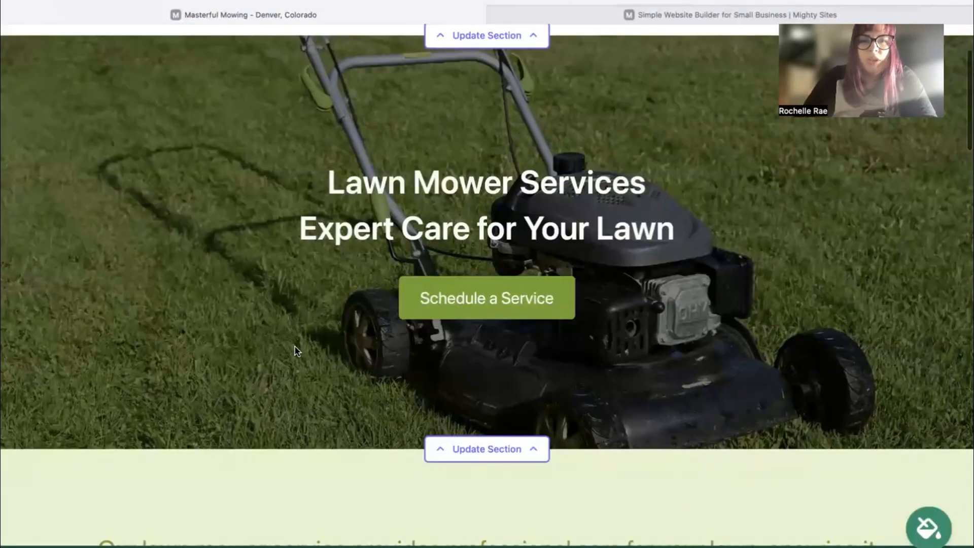
scroll(299, 350, "down", 5)
scroll(19, 289, "down", 5)
left_click_drag(19, 289, 857, 366)
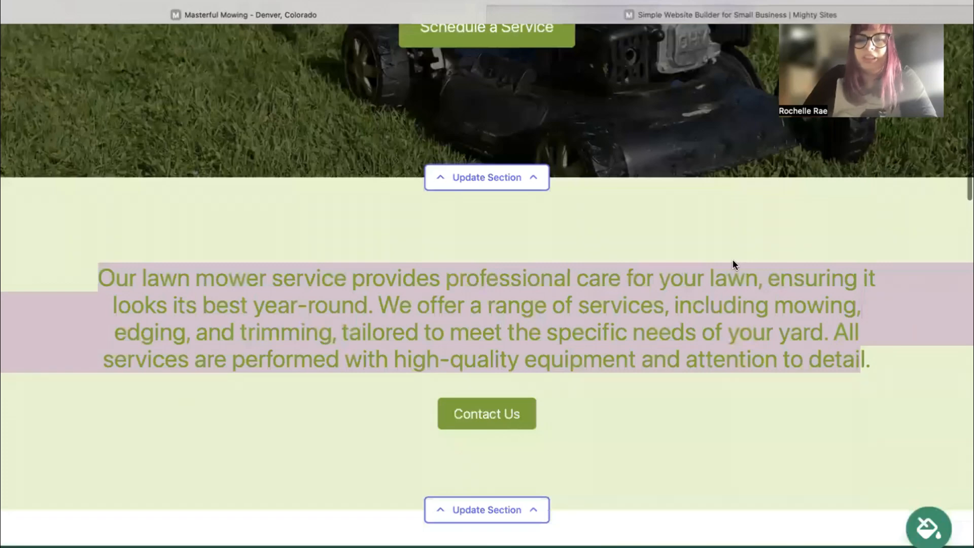
left_click(663, 330)
scroll(662, 330, "down", 7)
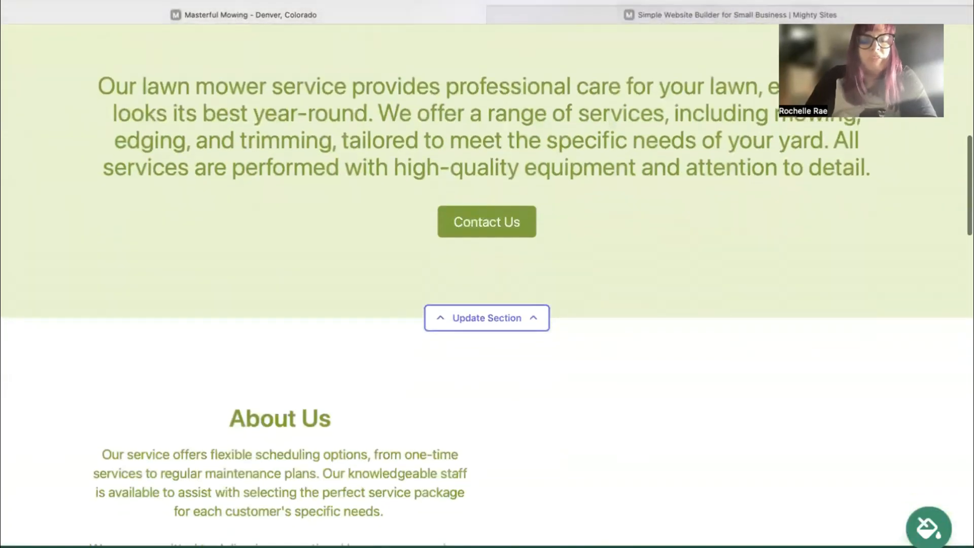
scroll(662, 330, "up", 3)
scroll(608, 303, "up", 5)
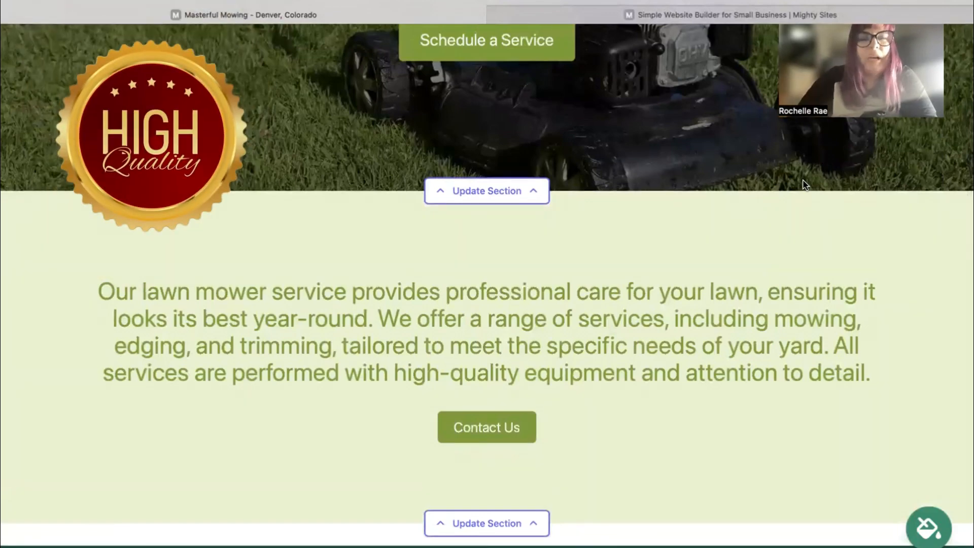
Select the About Us heading and text, then scroll through the remaining sections.
scroll(804, 184, "down", 15)
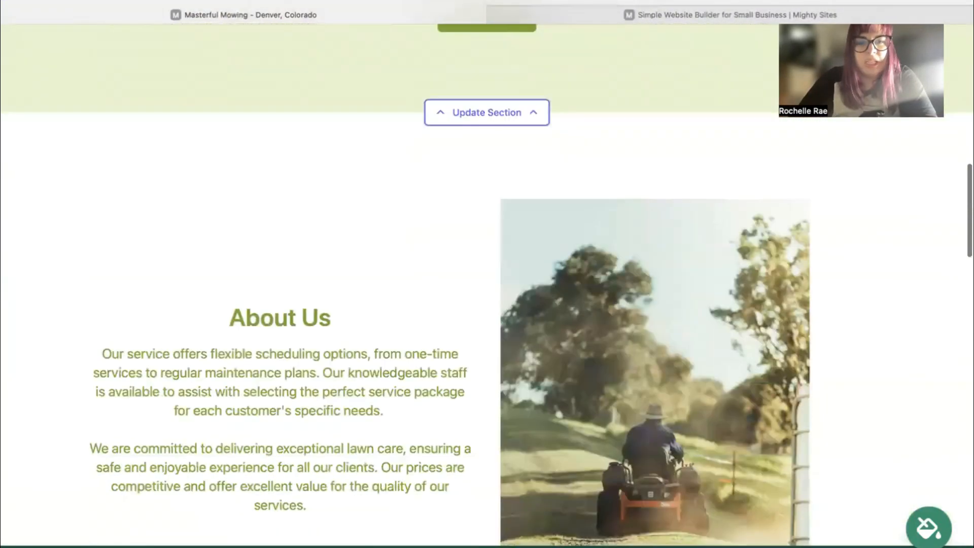
scroll(487, 284, "down", 6)
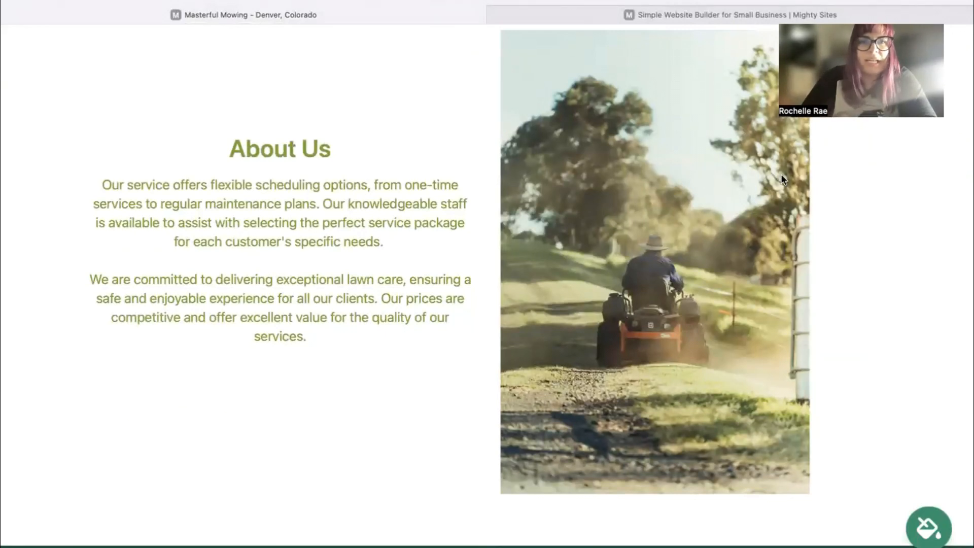
left_click_drag(236, 133, 358, 331)
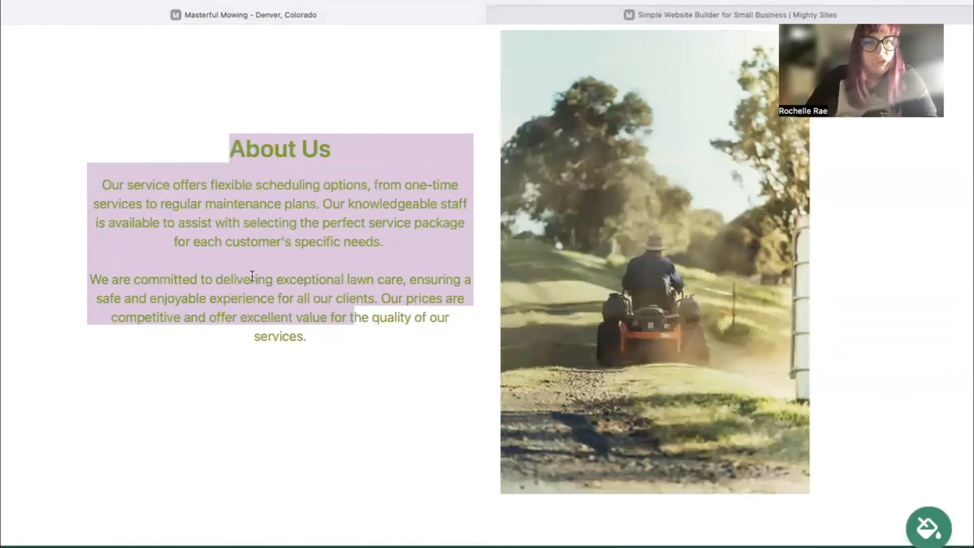
key("shift+Down")
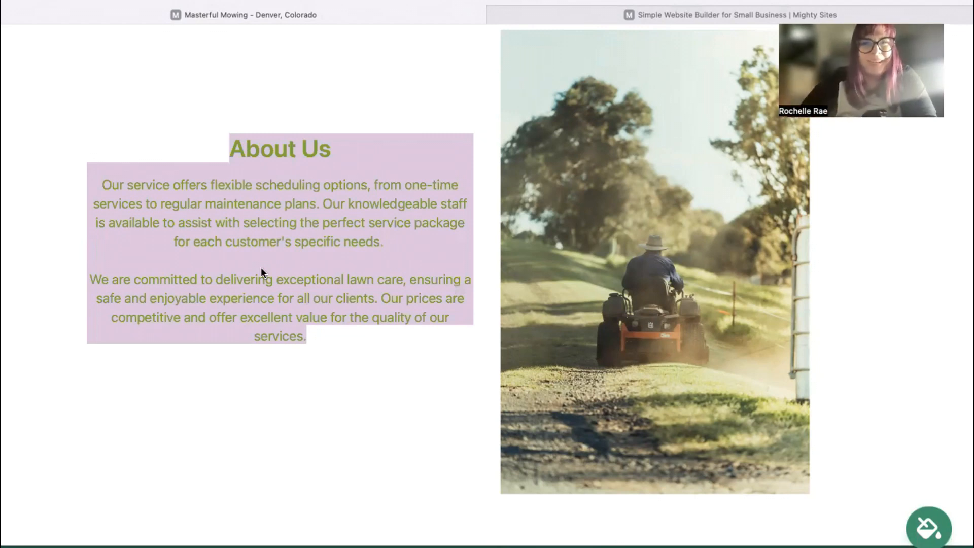
left_click(204, 318)
scroll(204, 317, "down", 3)
scroll(487, 284, "down", 9)
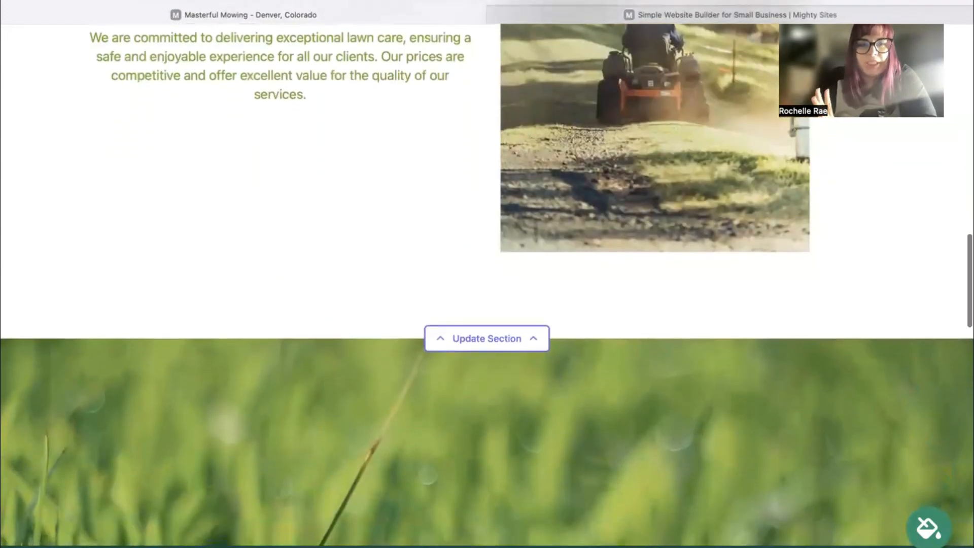
scroll(487, 284, "down", 2)
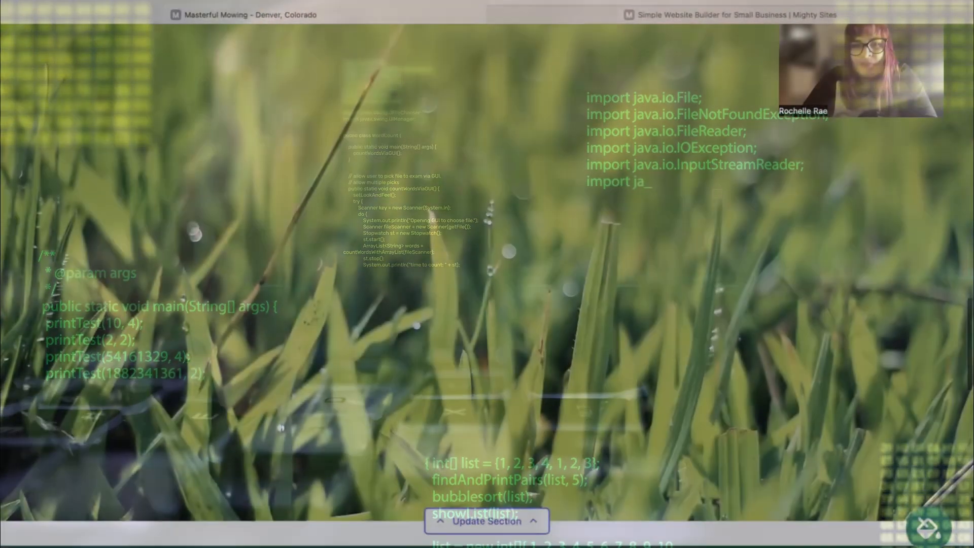
scroll(487, 284, "down", 2)
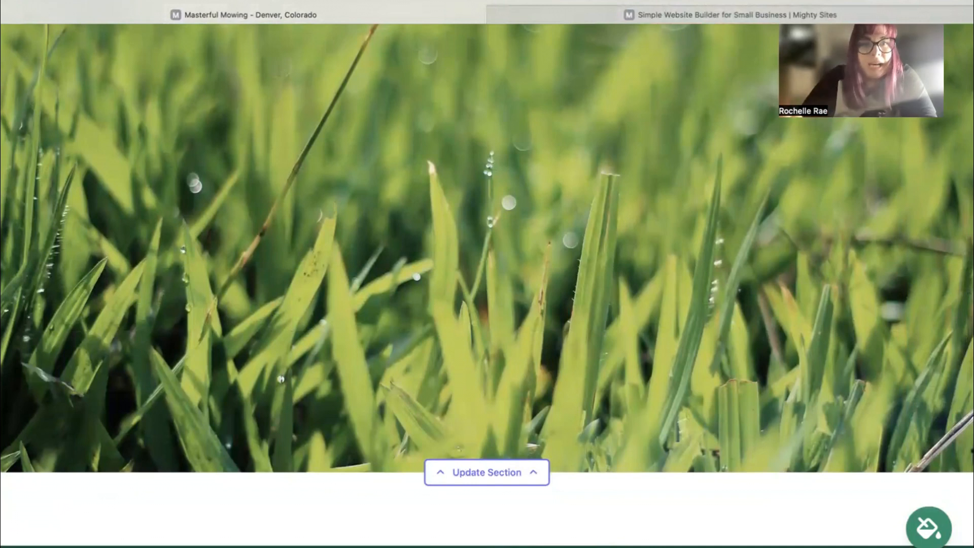
scroll(487, 253, "down", 5)
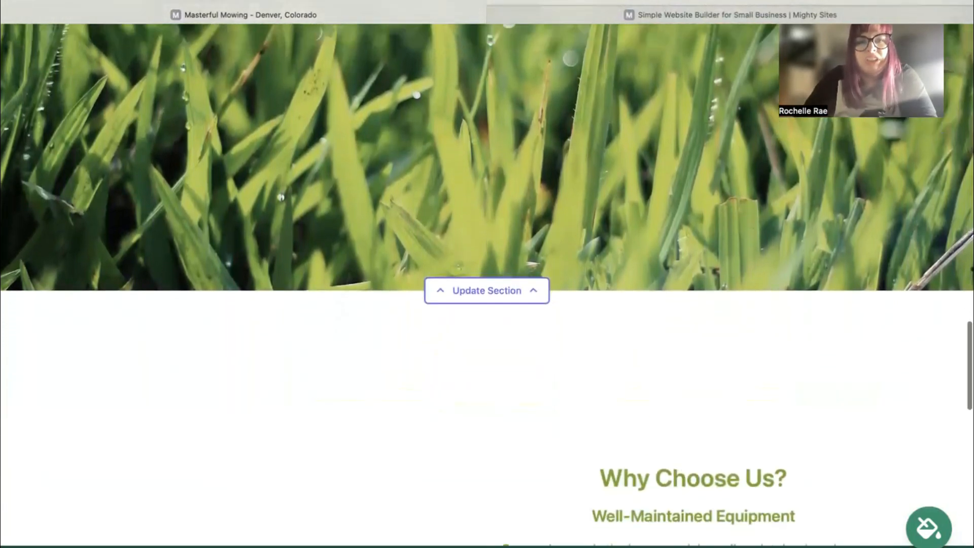
scroll(487, 284, "up", 4)
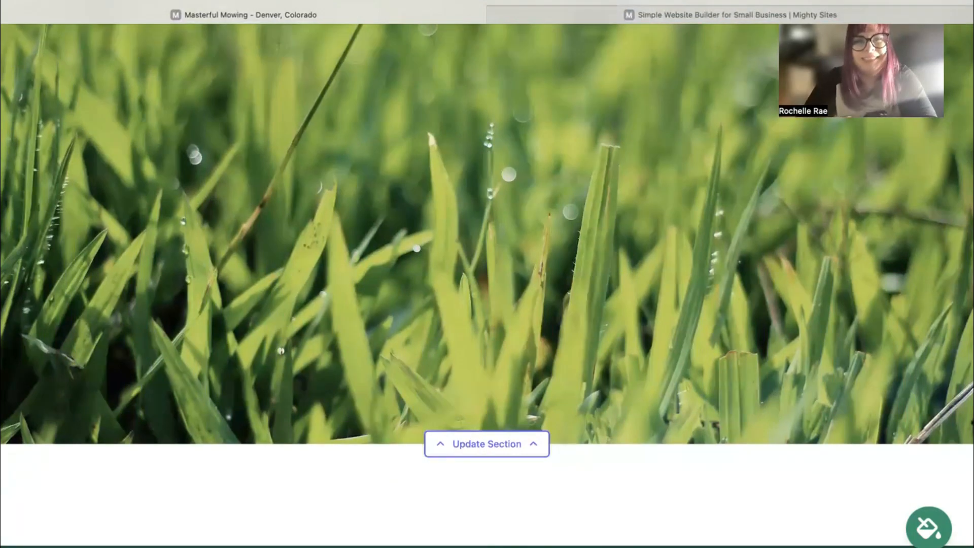
scroll(487, 273, "down", 1)
scroll(487, 273, "up", 3)
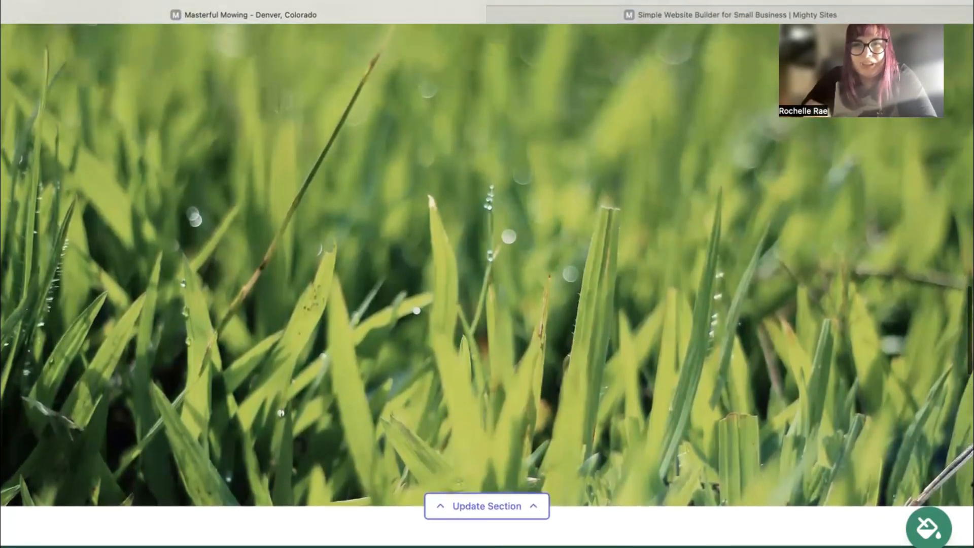
scroll(486, 274, "up", 20)
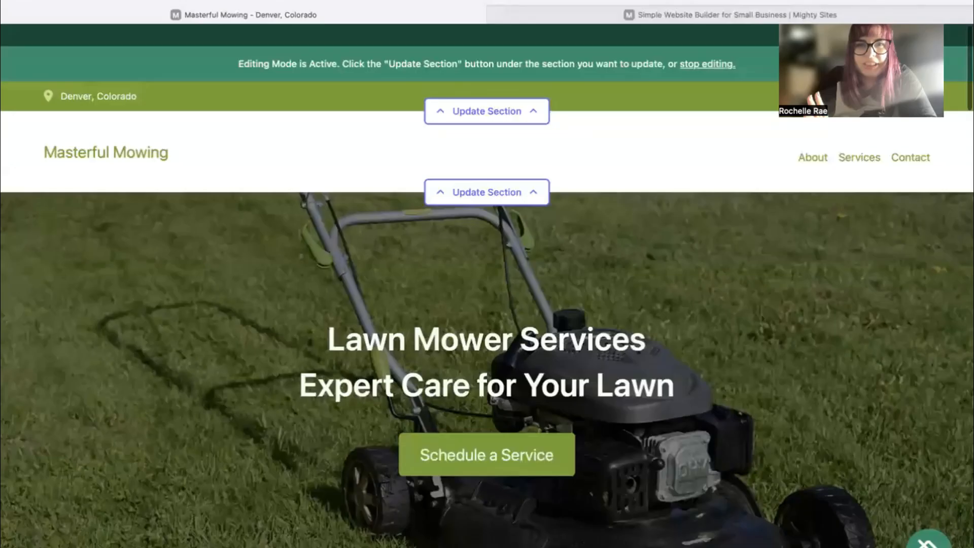
Enter the organization email, show it on the site, and add the business phone number.
scroll(502, 101, "down", 1)
left_click(489, 90)
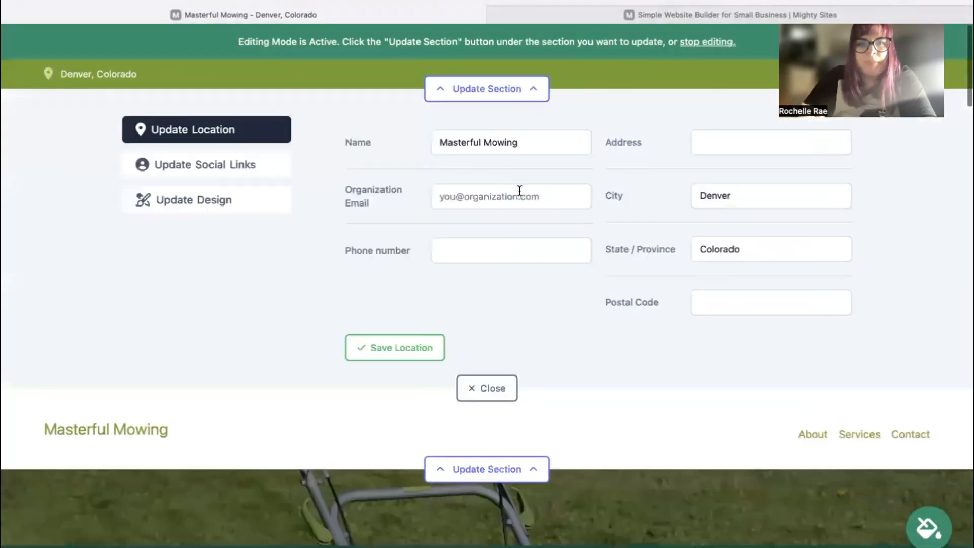
left_click(519, 192)
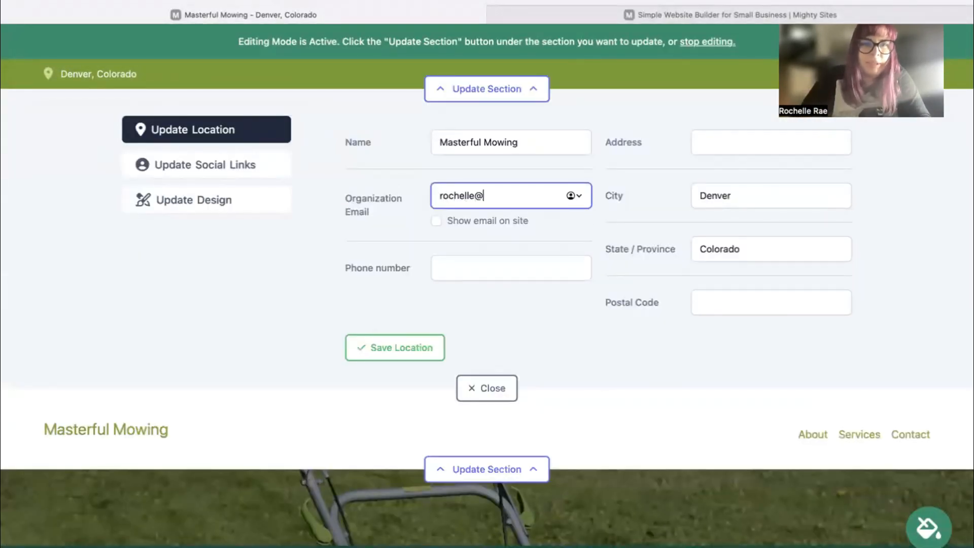
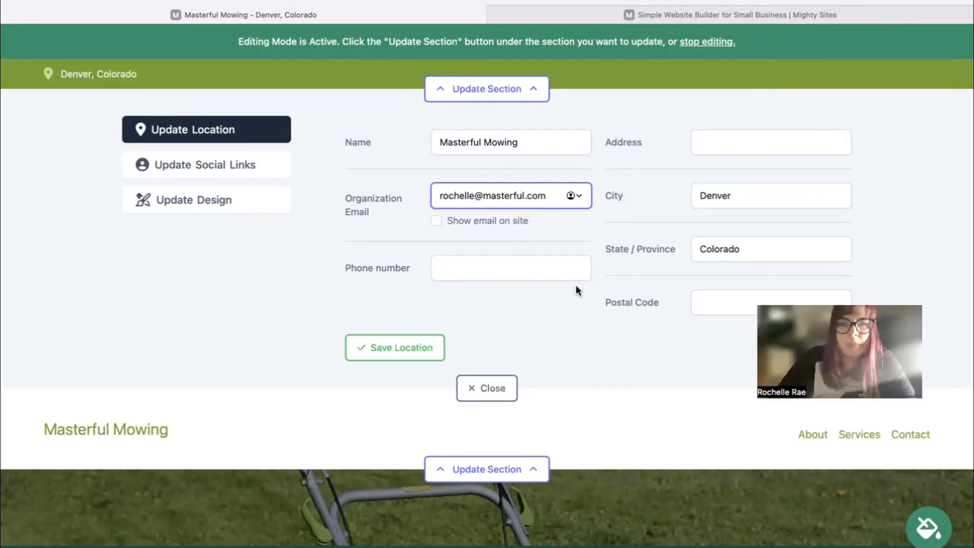
left_click(436, 221)
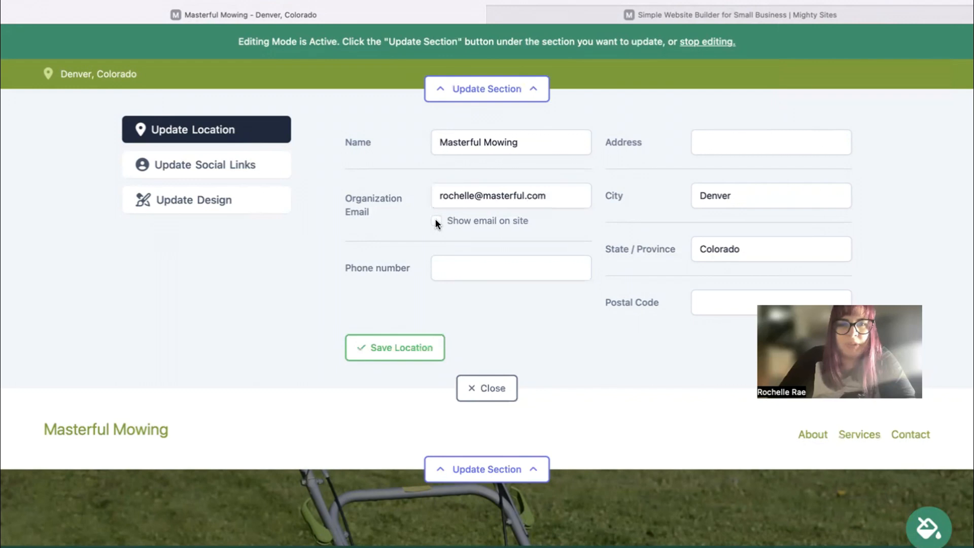
left_click(481, 264)
type("474-393")
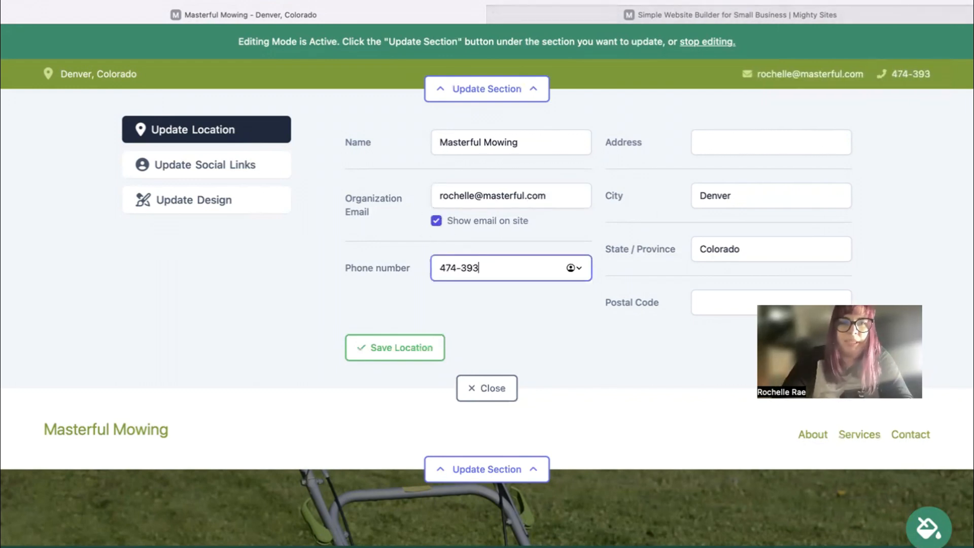
type("93")
key("BackSpace")
Add the street address and postal code, save the location, and open social links.
left_click(712, 142)
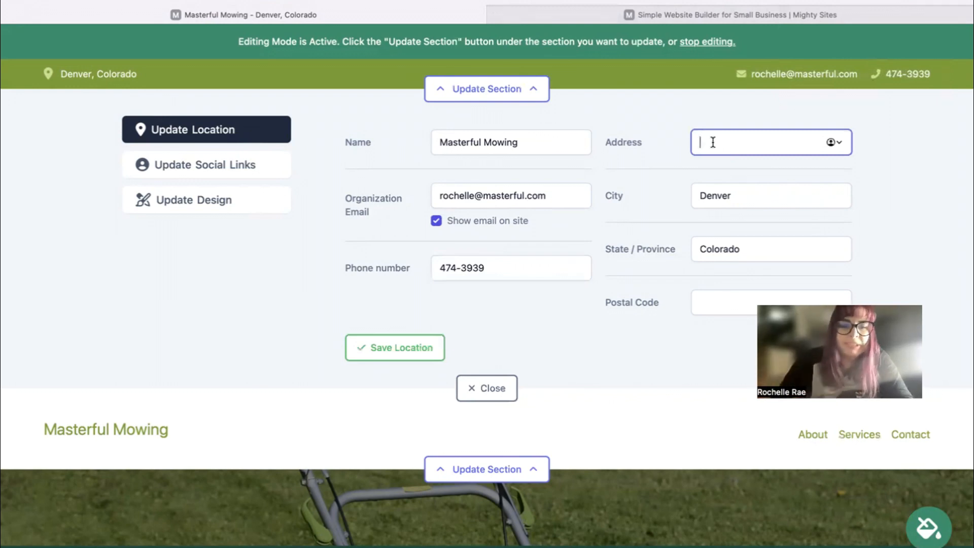
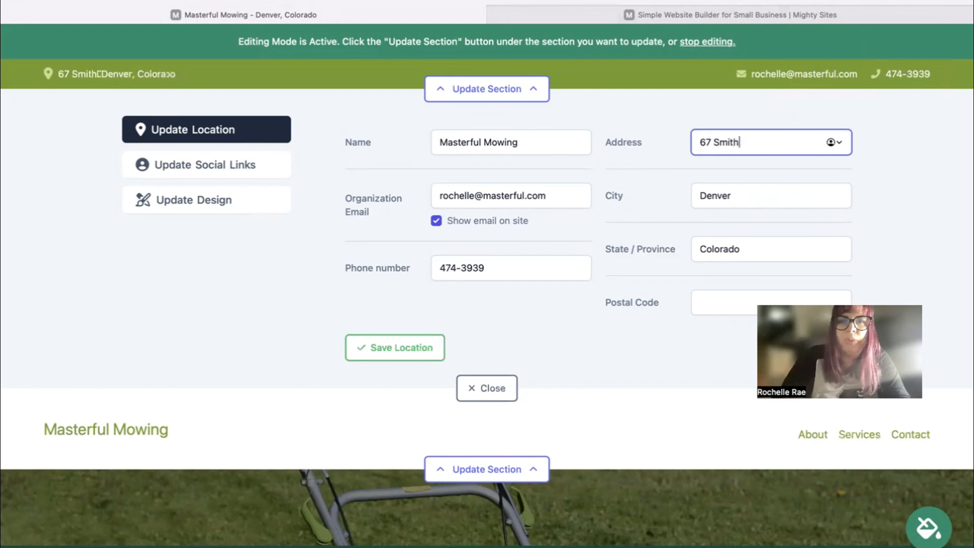
left_click(721, 306)
type("4")
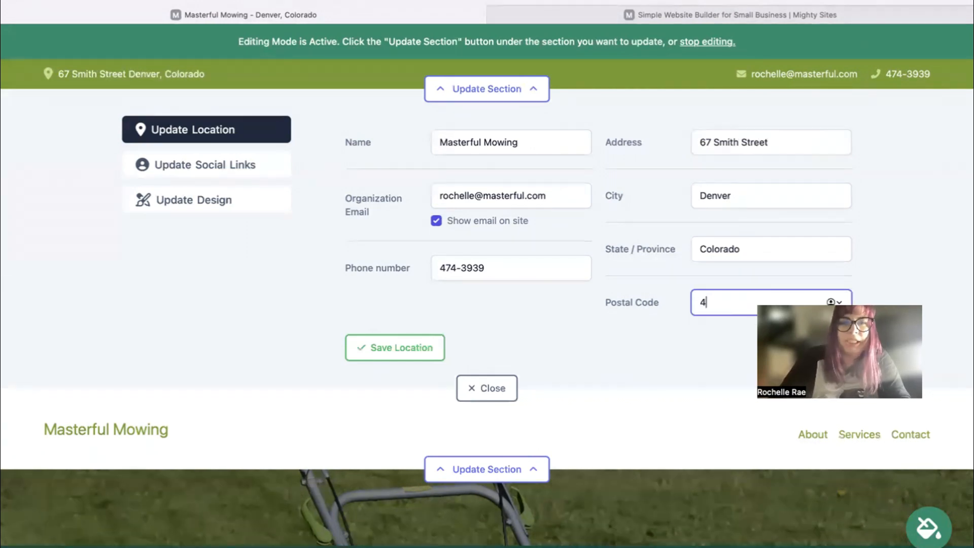
type("04043")
left_click(396, 347)
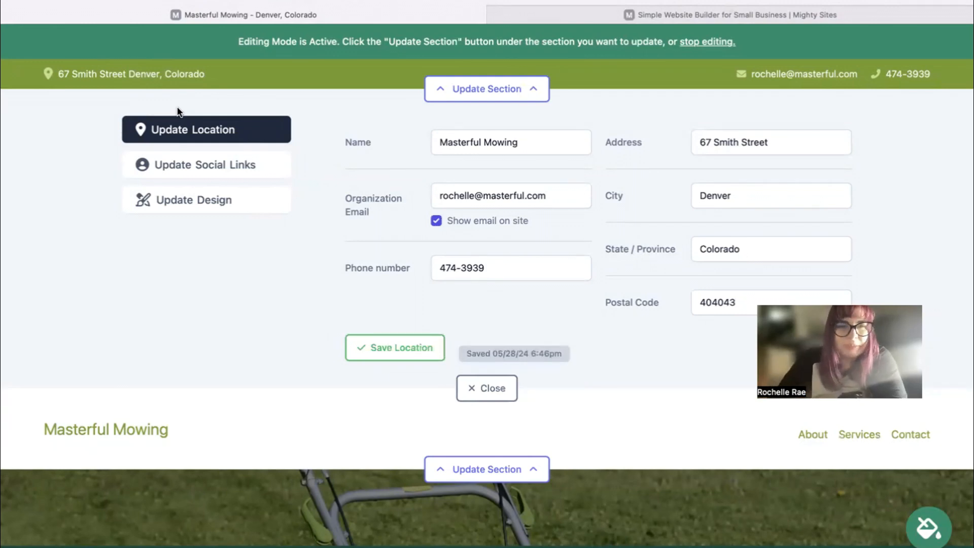
left_click(180, 161)
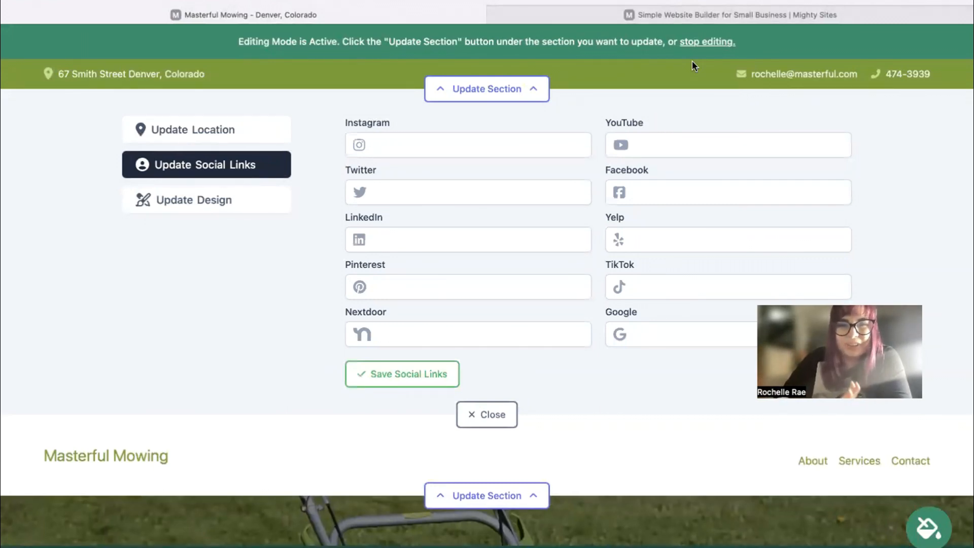
Save the social links unchanged and bring up the header's Update Logo options.
left_click(427, 382)
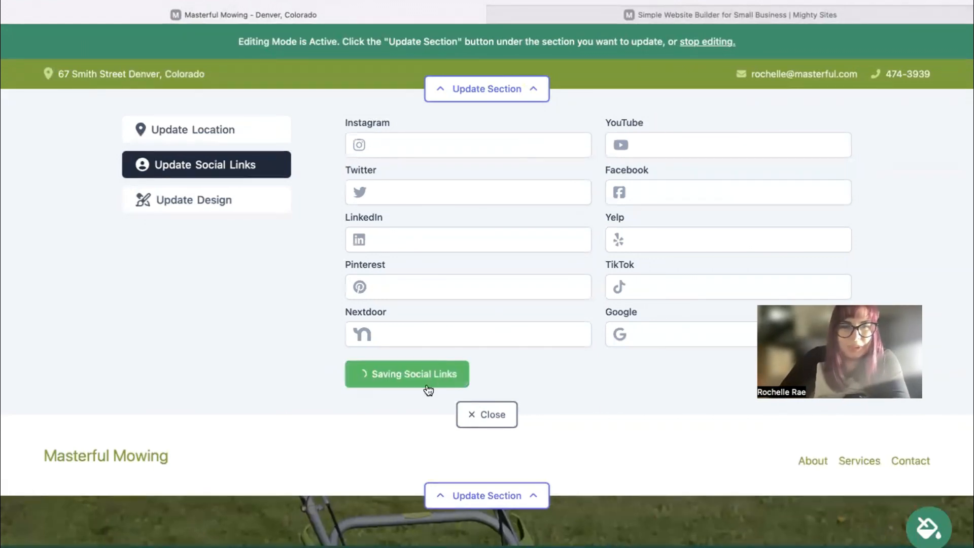
left_click(493, 411)
left_click(488, 169)
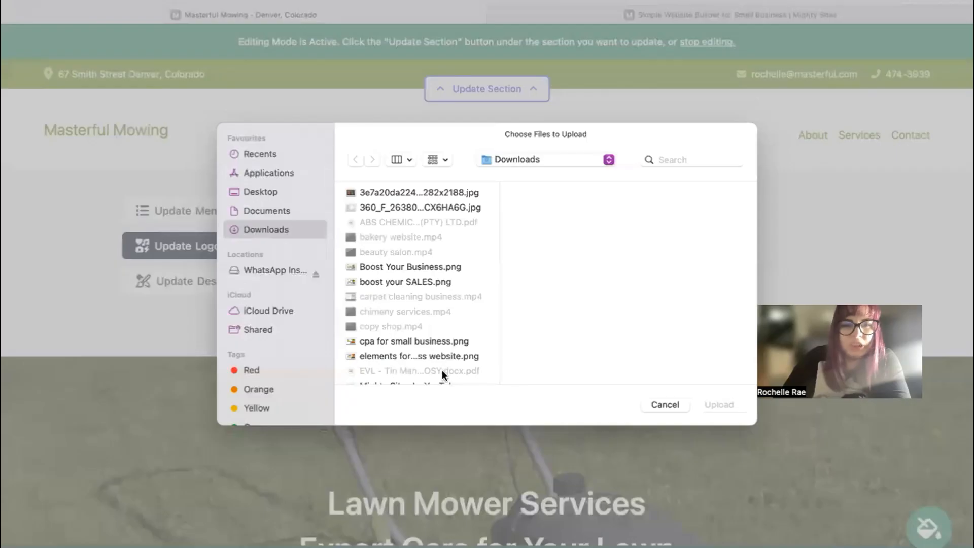
Upload the Mighty Sites logo PNG from Downloads, then enlarge and shrink it a step.
key("Down")
key("Down")
key("Down")
key("Down")
key("Down")
key("Down")
key("Down")
key("Down")
key("Down")
key("Down")
key("Down")
key("Down")
key("Down")
key("Down")
key("Down")
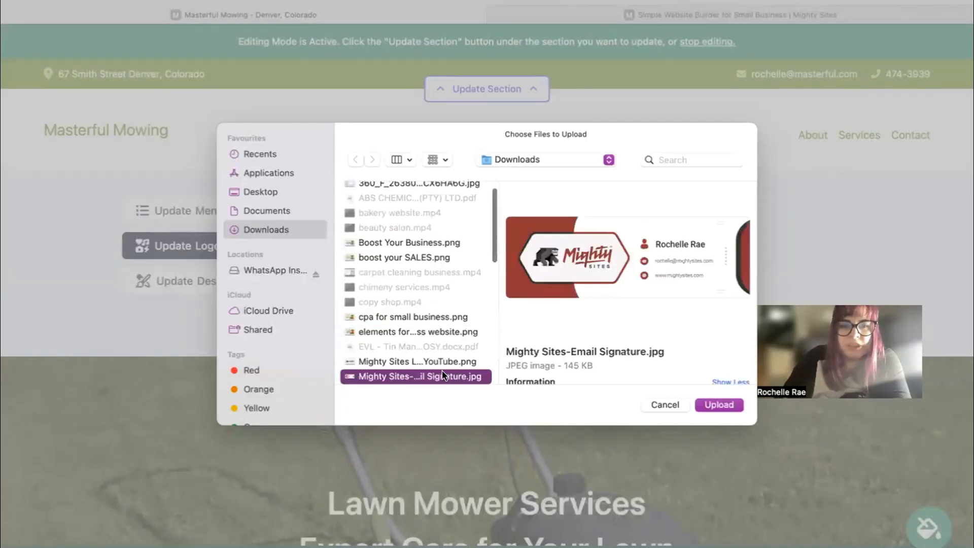
key("Up")
key("Return")
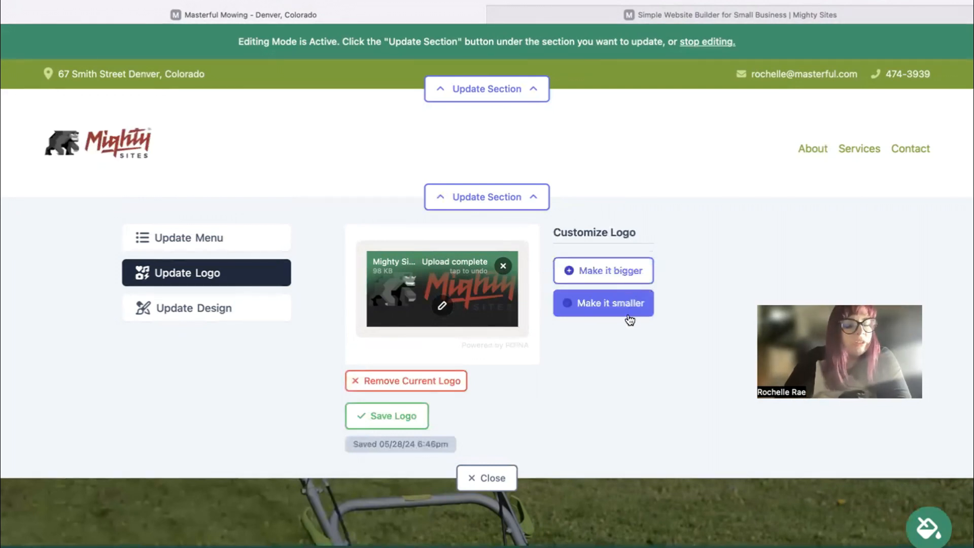
left_click(626, 273)
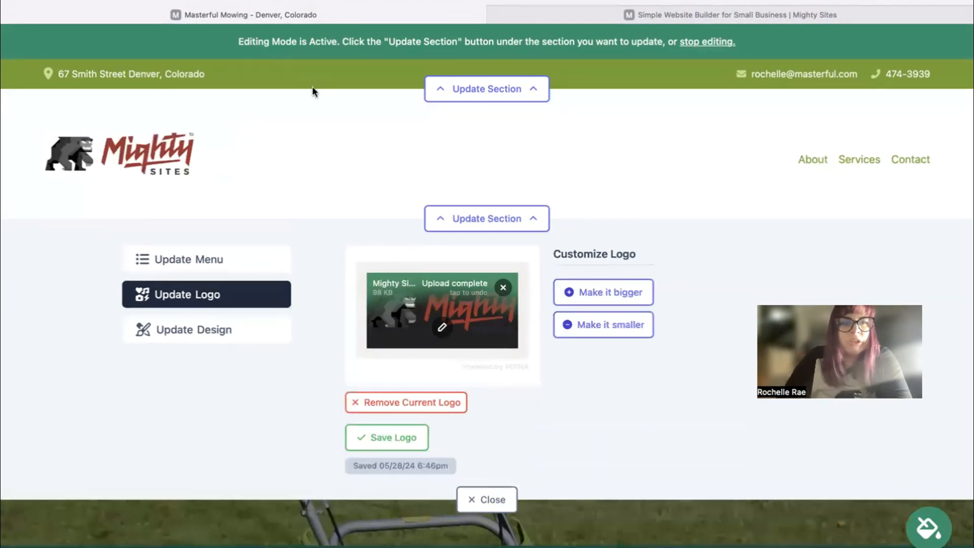
left_click(611, 327)
Close the logo editor and scroll down to the service description and Contact Us button.
left_click(486, 501)
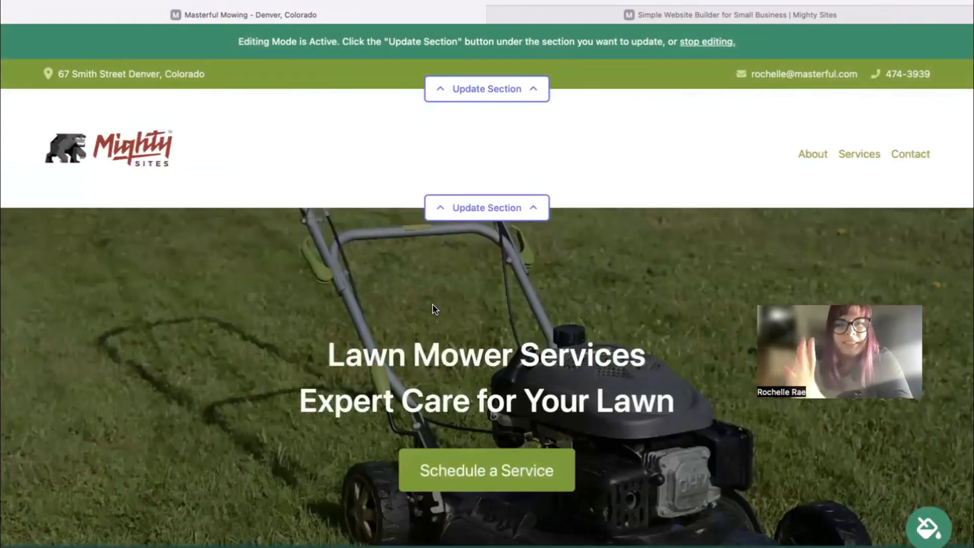
scroll(432, 306, "down", 1)
scroll(493, 196, "down", 2)
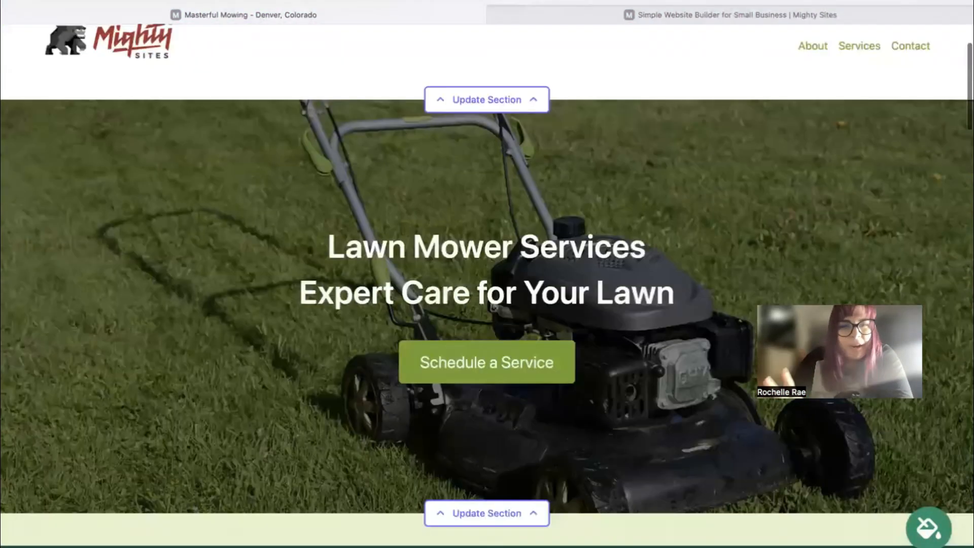
scroll(493, 195, "down", 3)
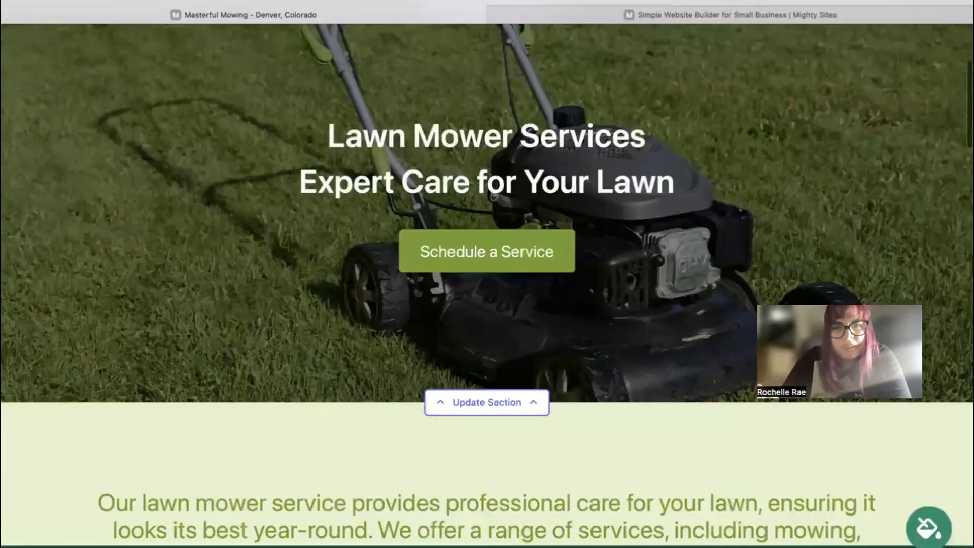
scroll(493, 195, "down", 7)
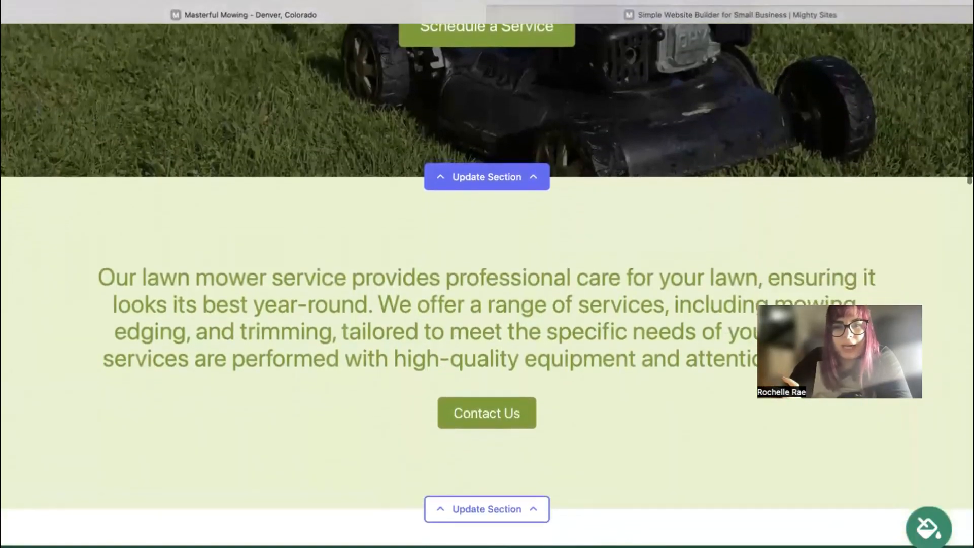
scroll(493, 182, "down", 1)
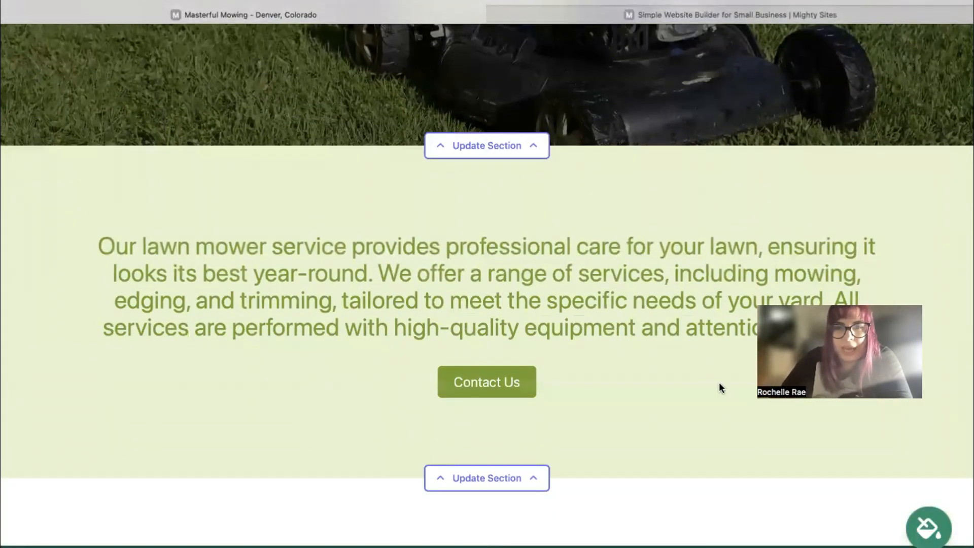
Preview the blue theme, then pick and save the light green colour theme.
left_click(931, 534)
left_click(527, 453)
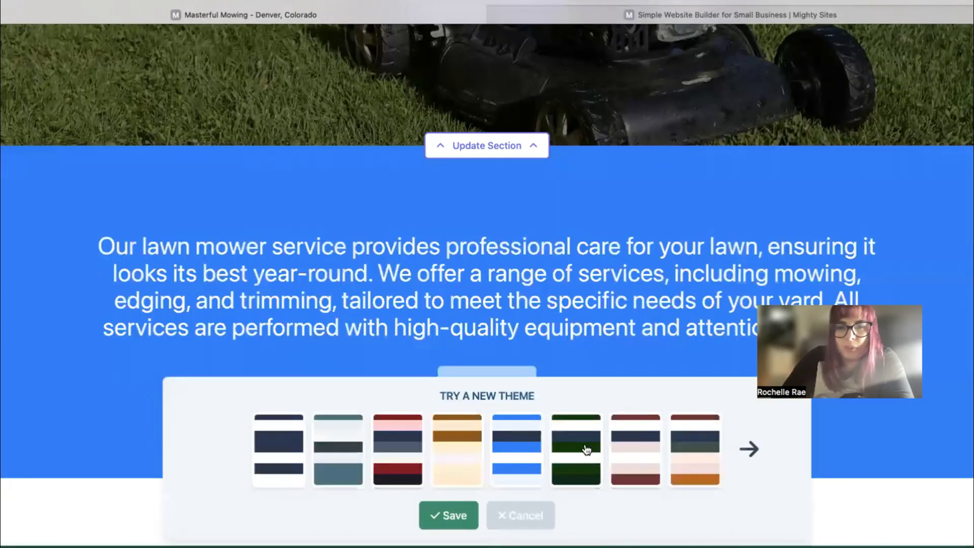
left_click(742, 467)
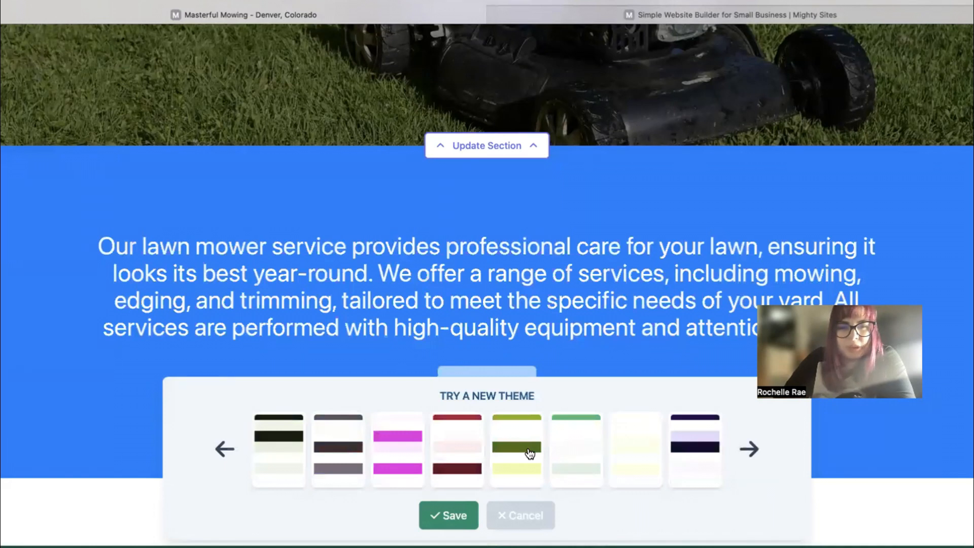
left_click(594, 457)
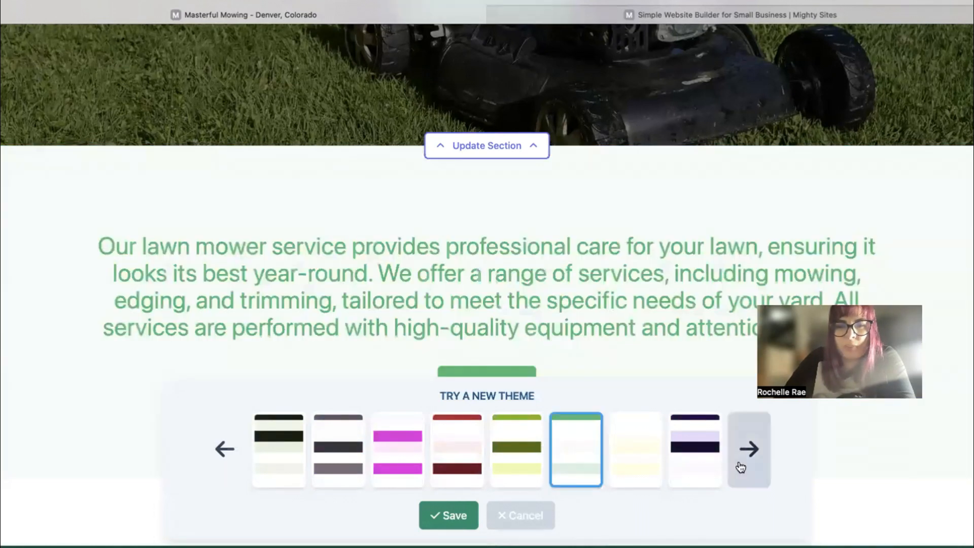
left_click(457, 516)
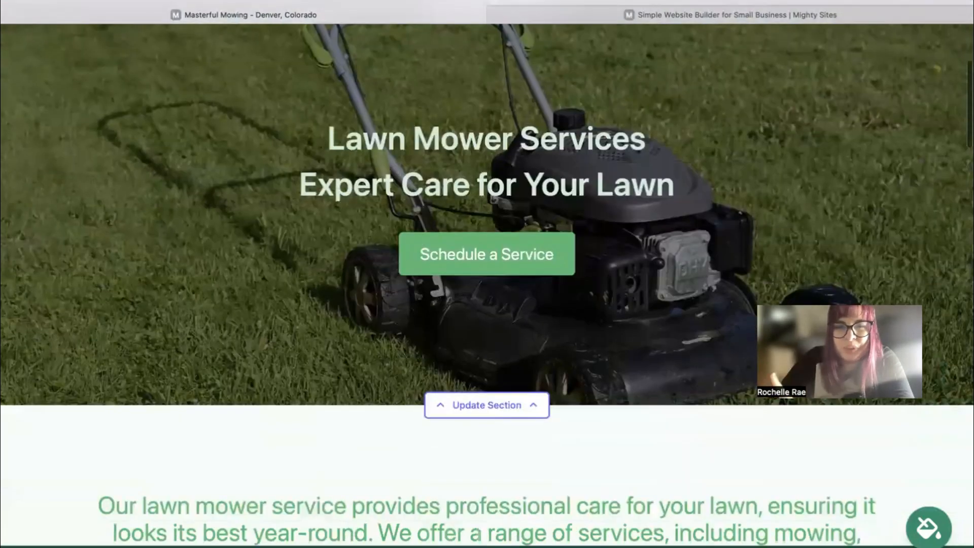
Browse stock photos for the lawn-mower hero image, then return to the original photo choices.
scroll(511, 486, "down", 1)
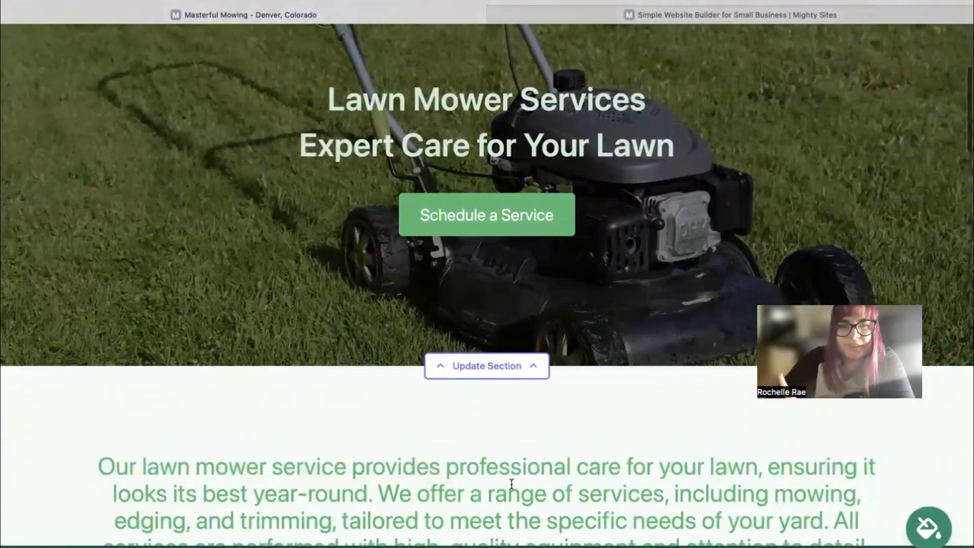
left_click(521, 357)
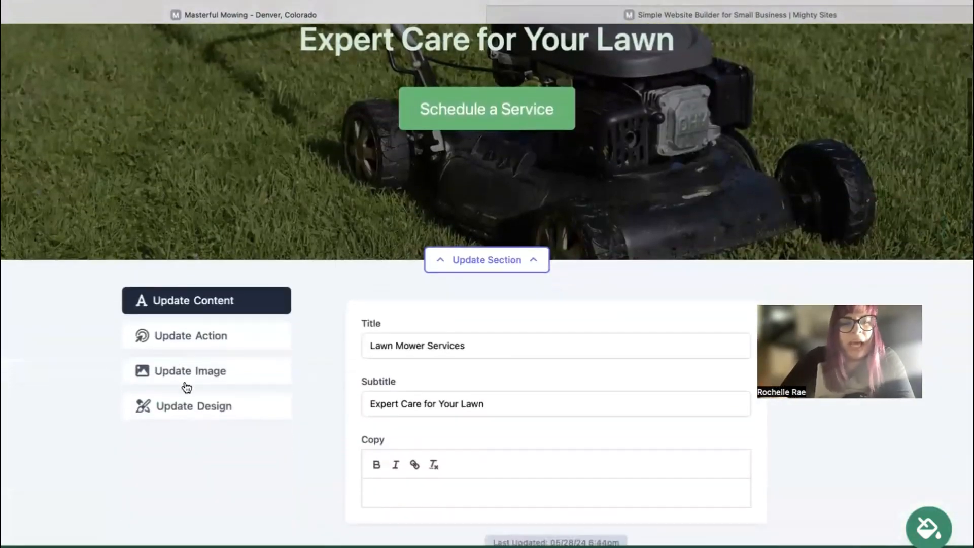
left_click(188, 373)
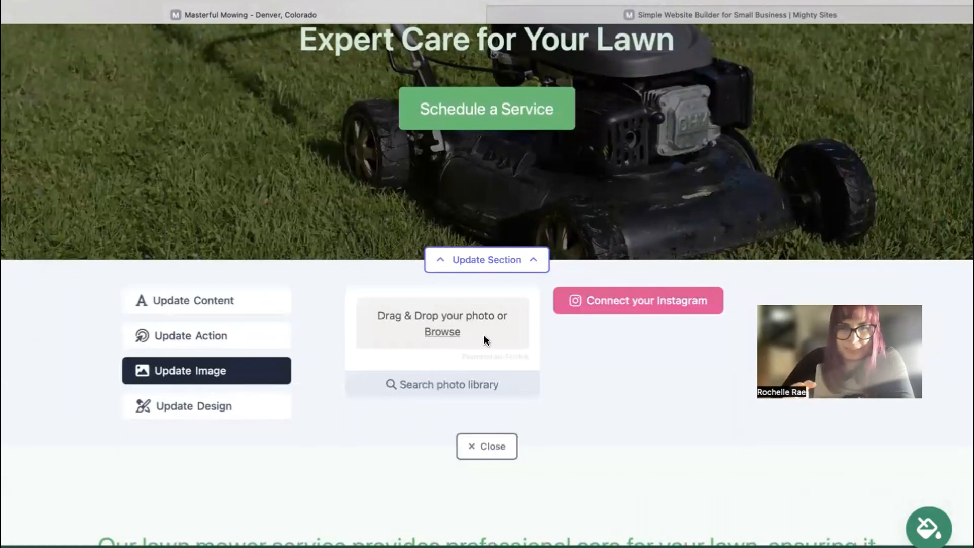
left_click(461, 388)
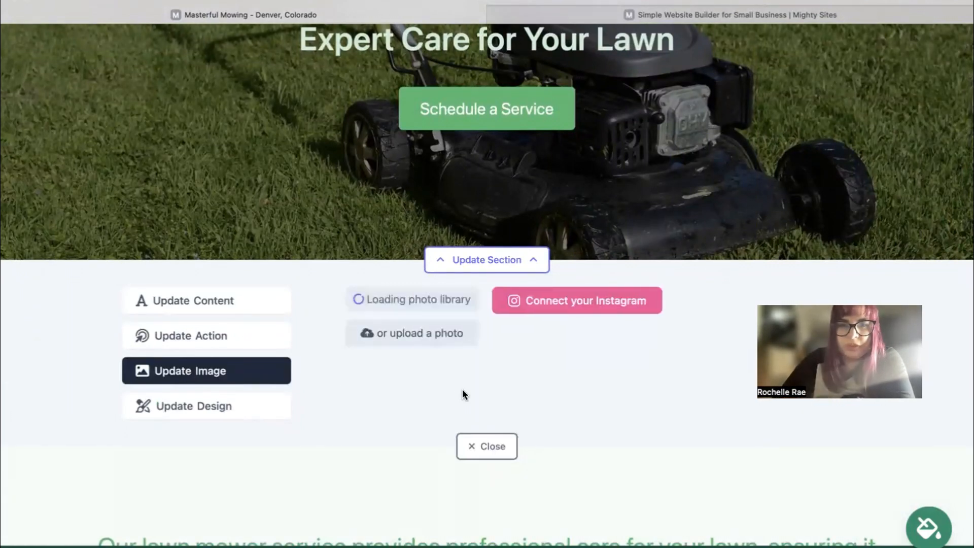
scroll(749, 271, "down", 3)
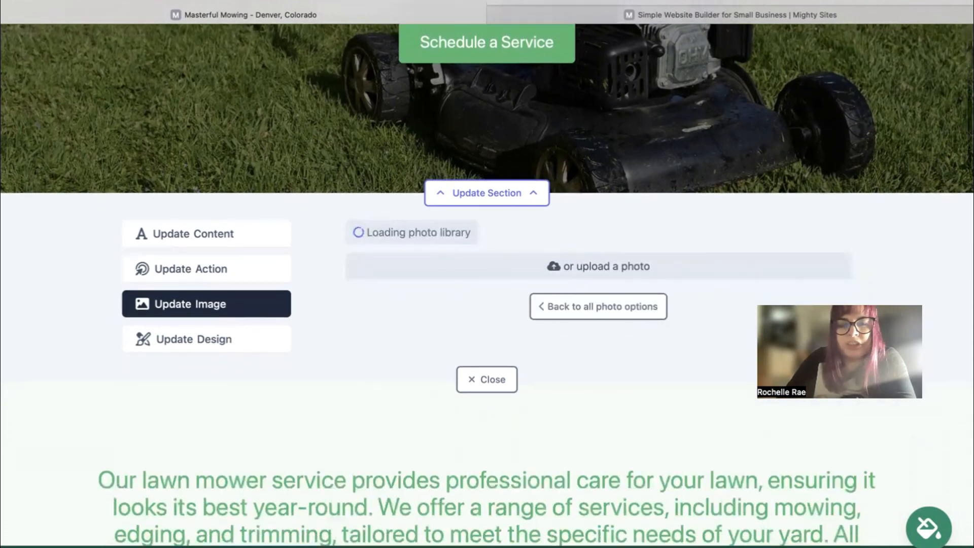
scroll(913, 272, "down", 5)
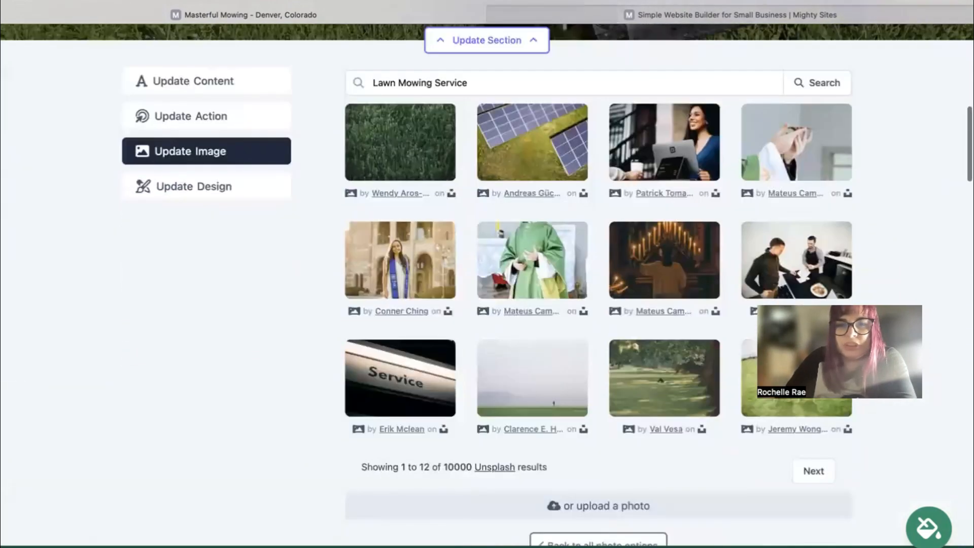
scroll(647, 311, "down", 3)
left_click(571, 479)
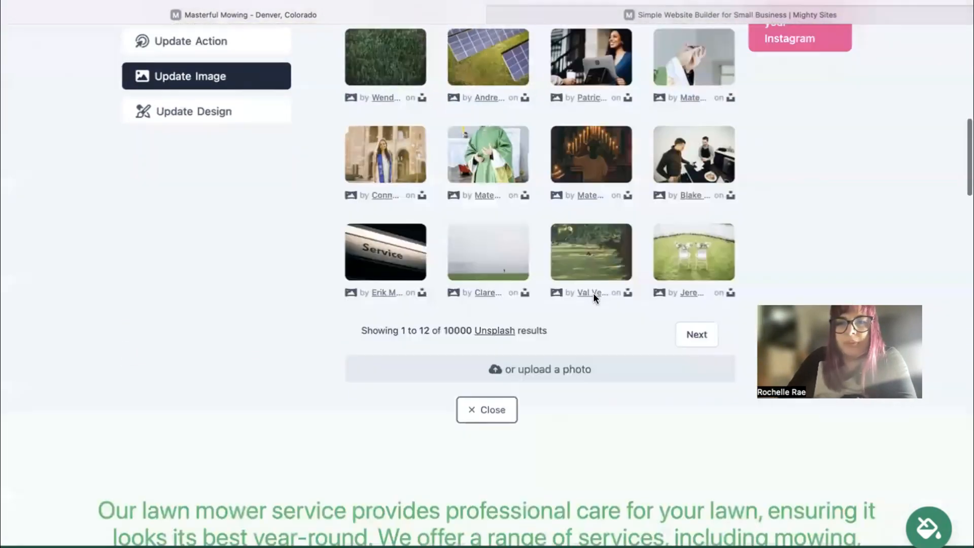
scroll(595, 304, "up", 2)
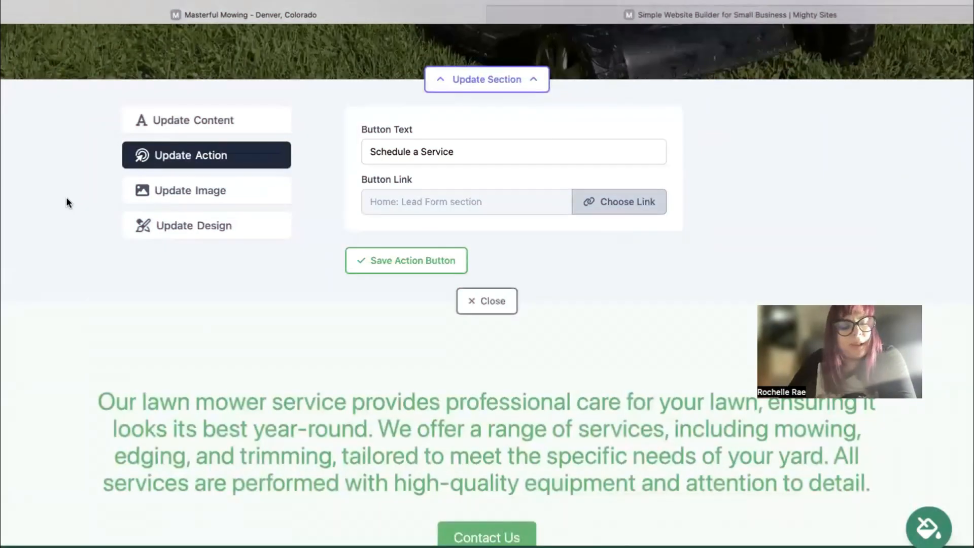
Replace the hero button label 'Schedule a Service' with 'Call Us'.
scroll(67, 202, "up", 3)
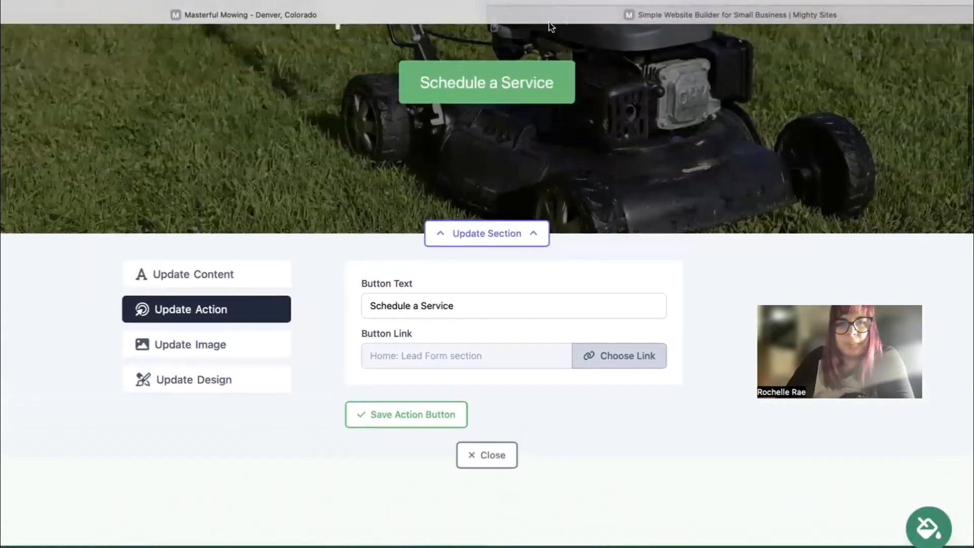
triple_click(469, 304)
type("C")
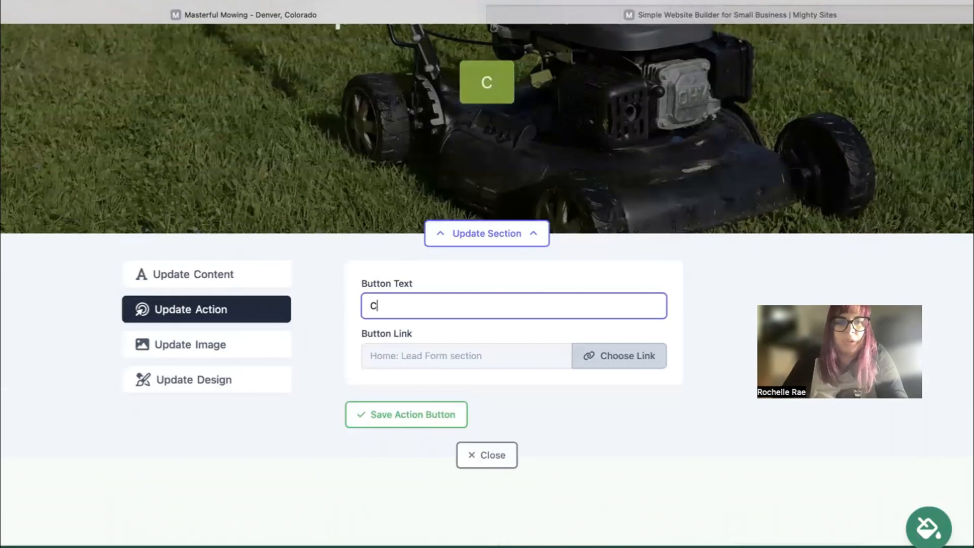
type("all Us")
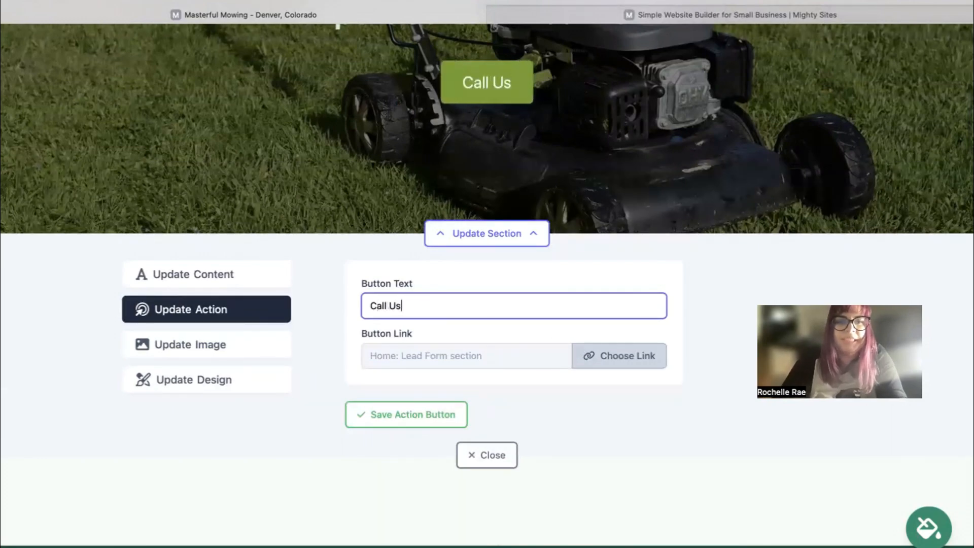
Set the button's link type to Another Website, confirm, and close the hero section editor.
left_click(610, 362)
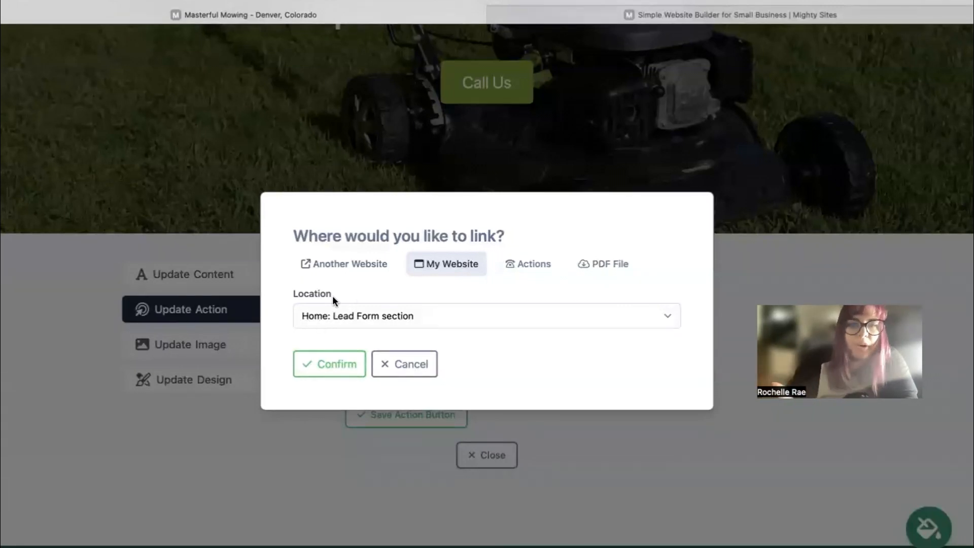
left_click(347, 264)
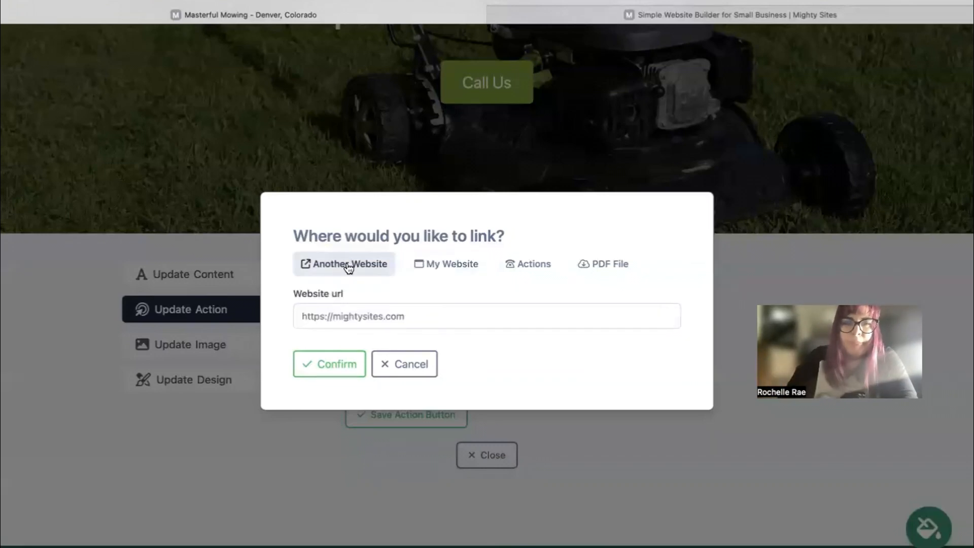
left_click(362, 355)
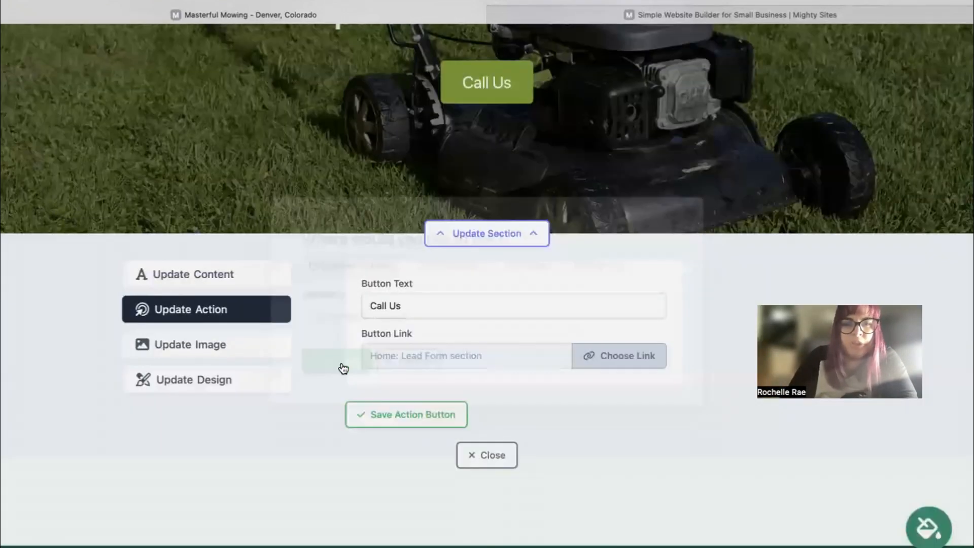
left_click(478, 452)
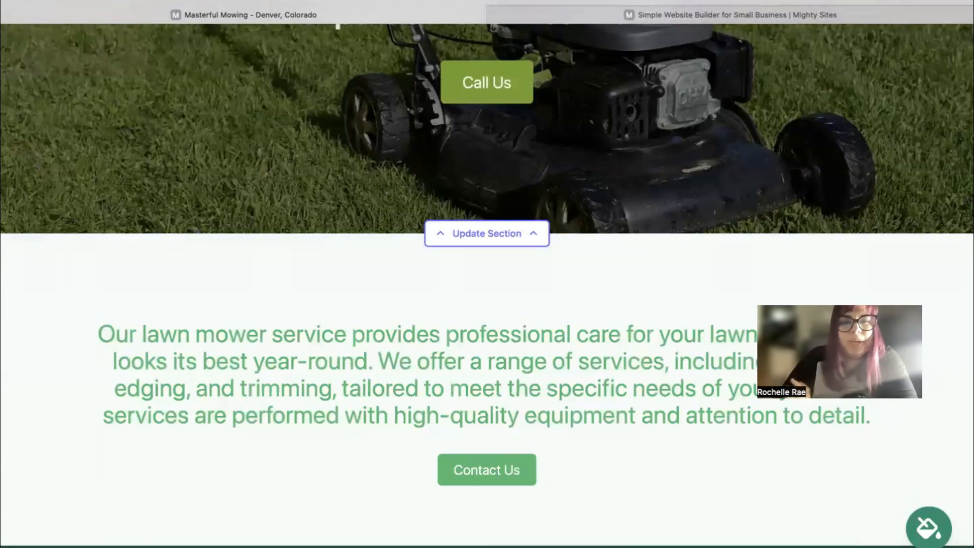
scroll(471, 348, "down", 4)
scroll(486, 284, "down", 5)
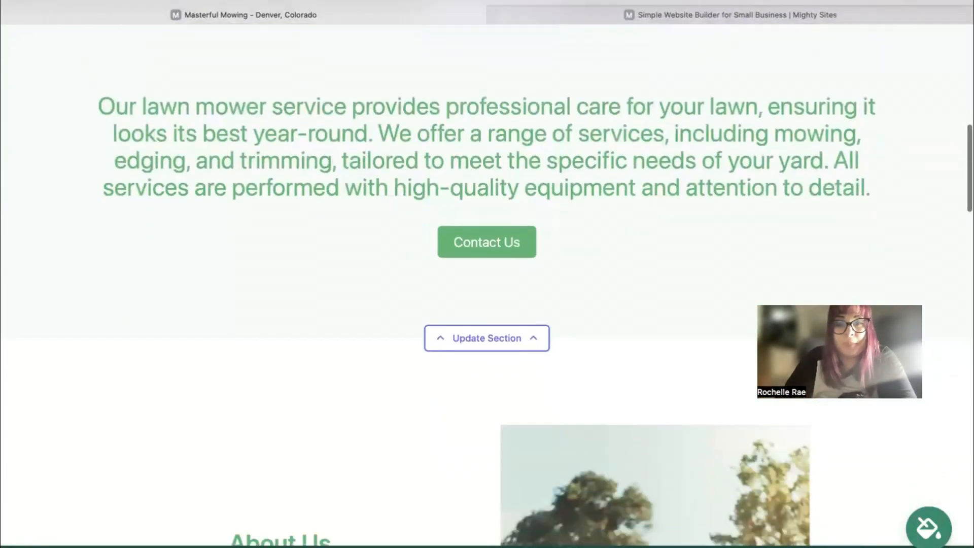
scroll(487, 273, "down", 20)
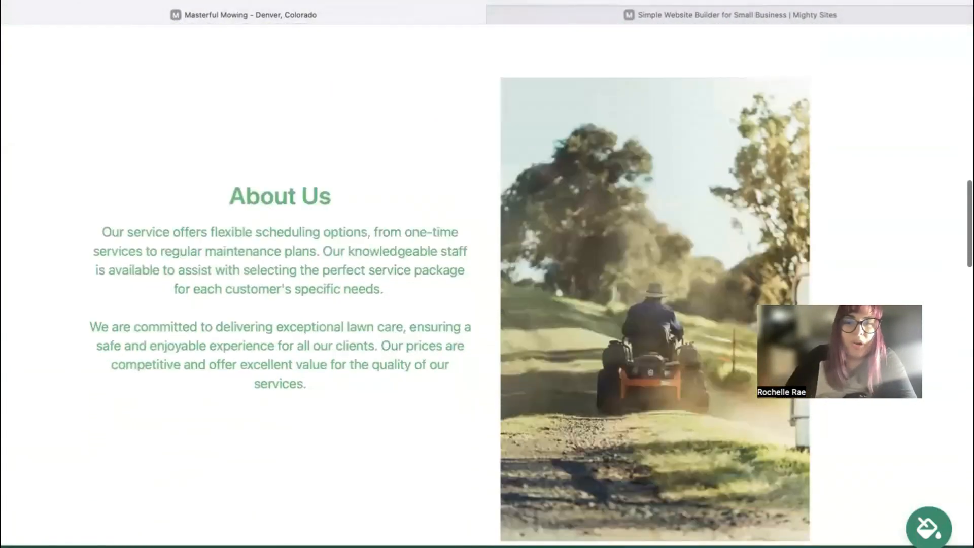
scroll(504, 119, "down", 11)
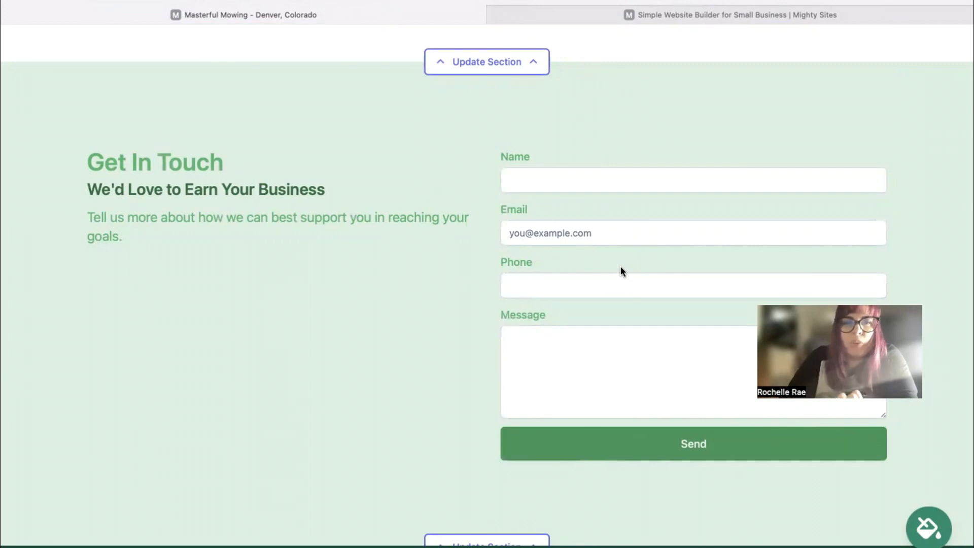
scroll(620, 266, "down", 3)
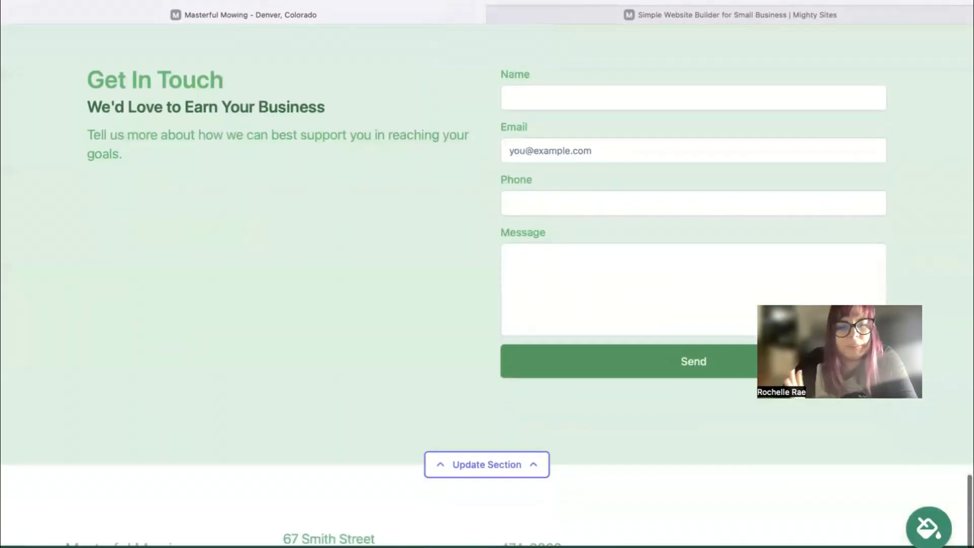
scroll(487, 273, "up", 12)
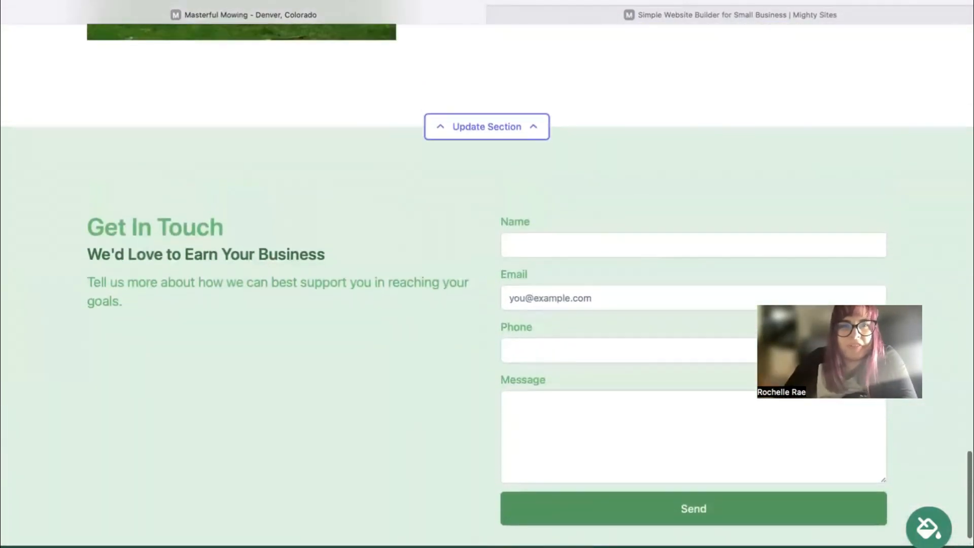
scroll(709, 388, "up", 3)
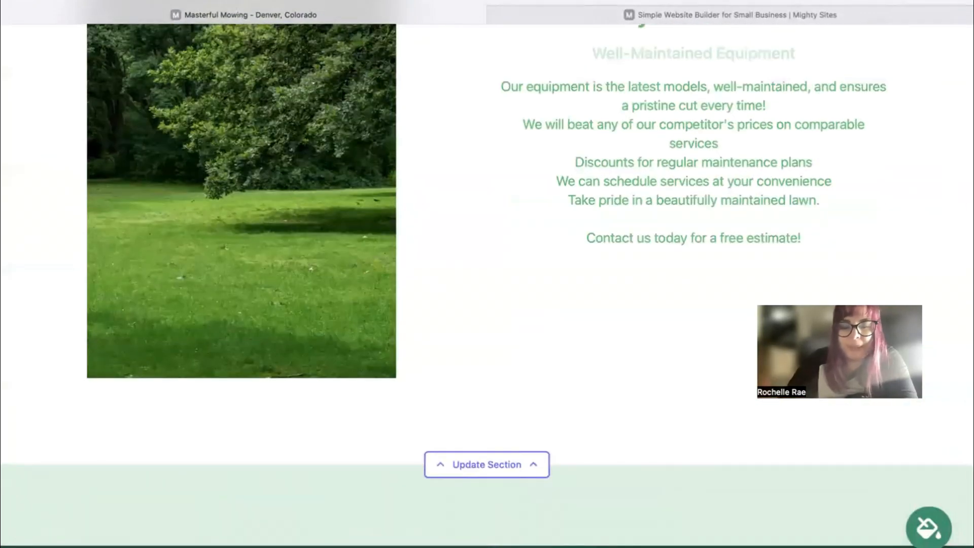
scroll(487, 274, "up", 7)
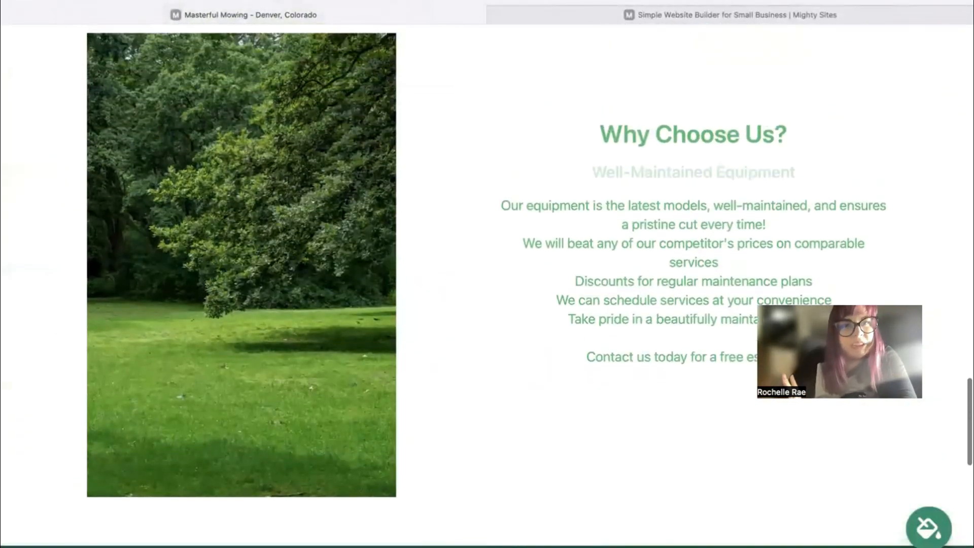
scroll(487, 274, "up", 6)
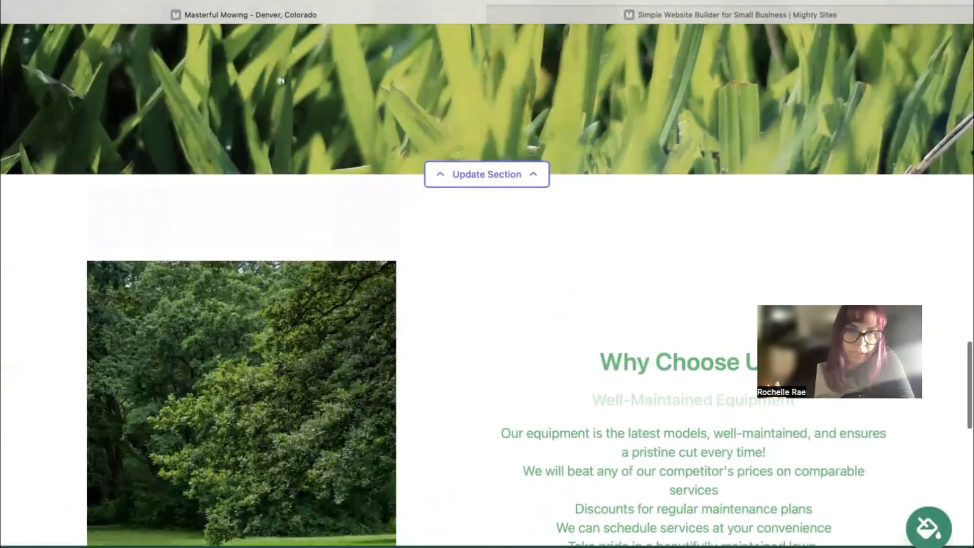
scroll(487, 274, "up", 3)
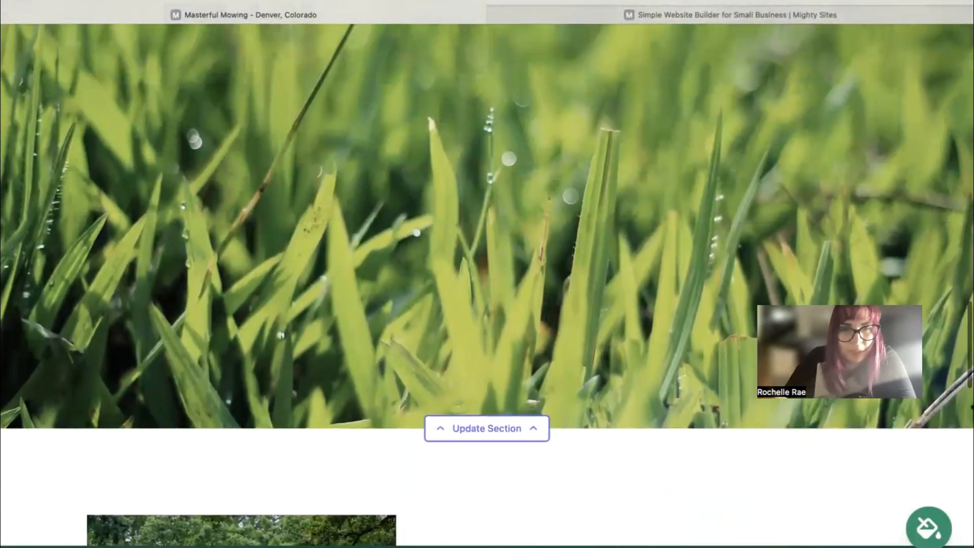
scroll(487, 274, "up", 2)
scroll(487, 274, "up", 7)
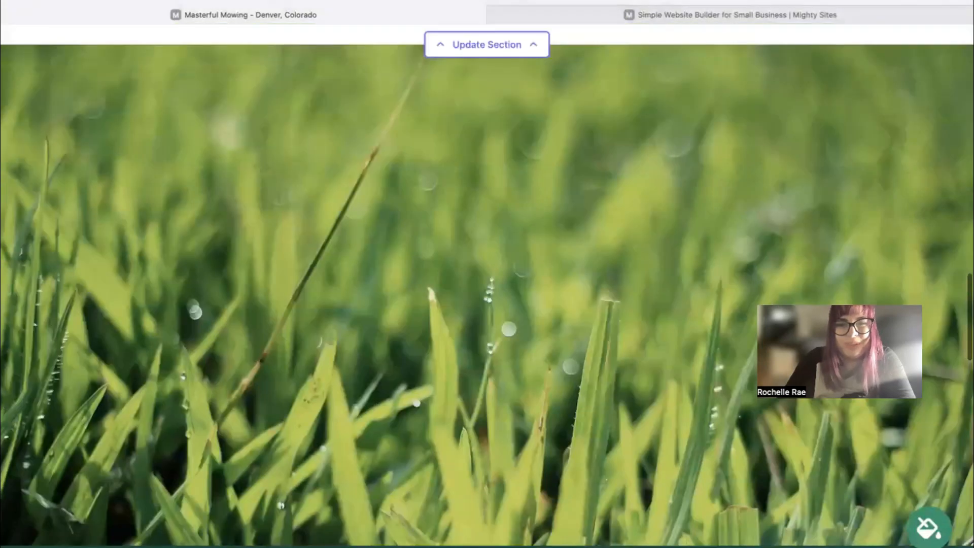
scroll(487, 273, "up", 7)
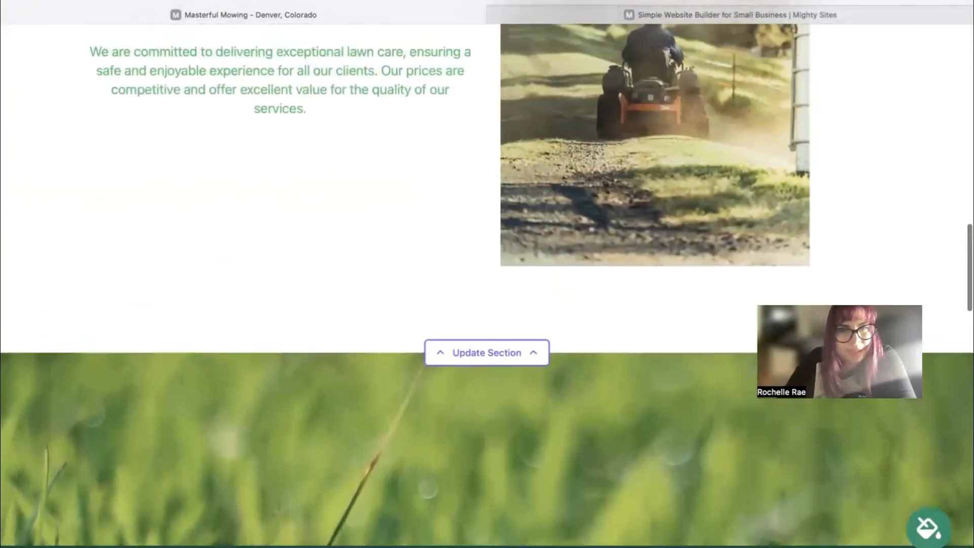
scroll(487, 274, "up", 4)
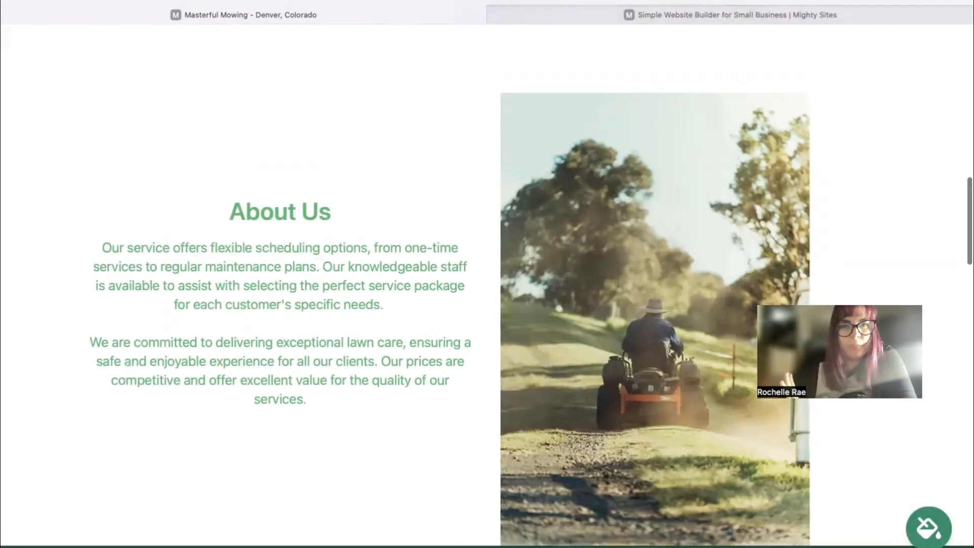
scroll(487, 274, "up", 4)
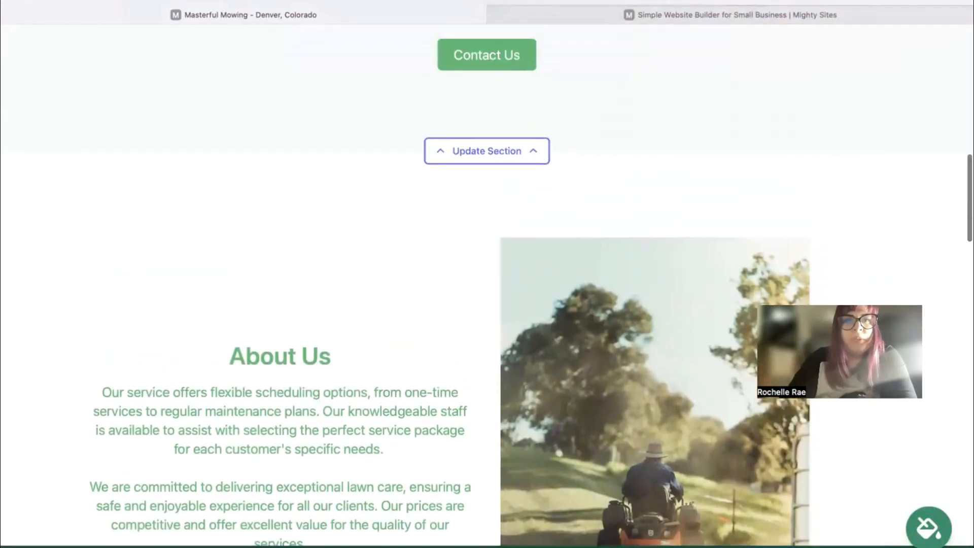
scroll(487, 274, "up", 8)
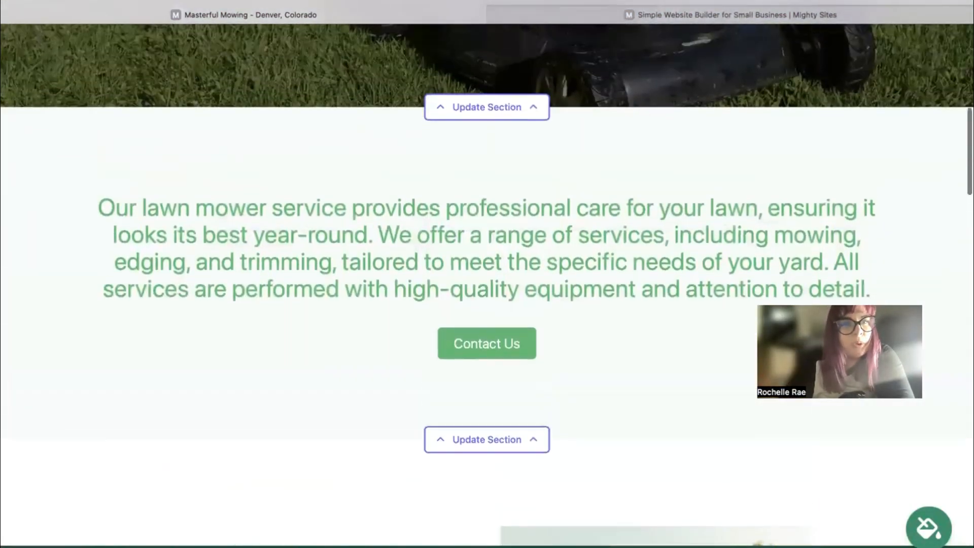
scroll(493, 195, "up", 8)
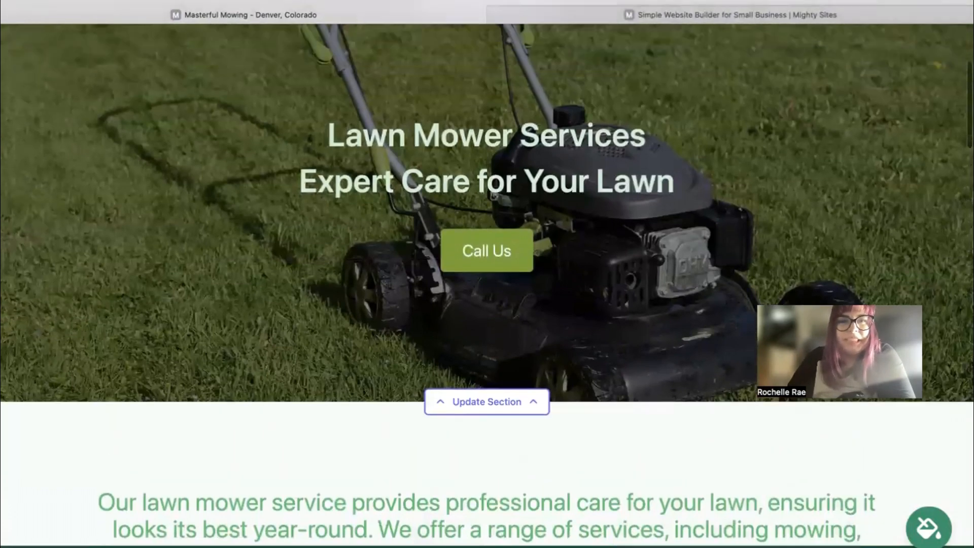
scroll(487, 274, "up", 3)
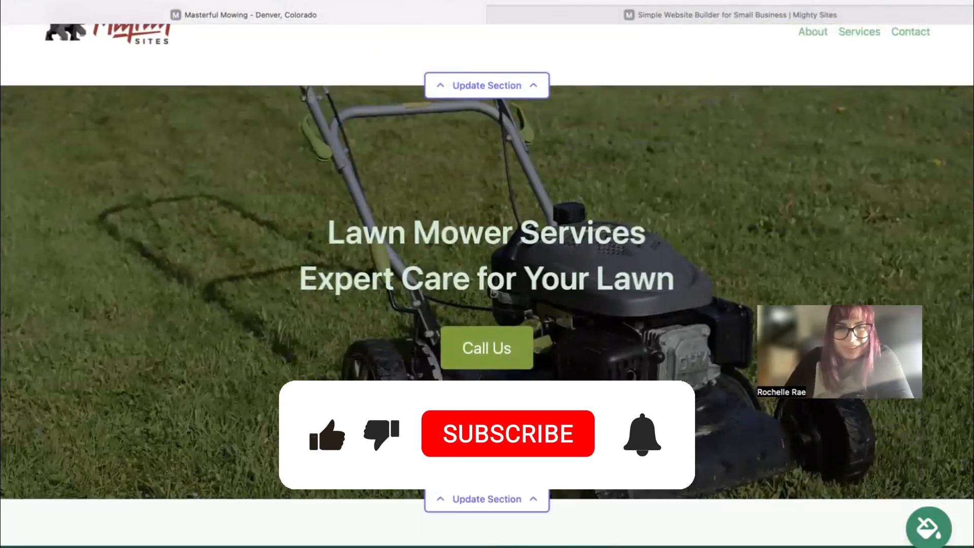